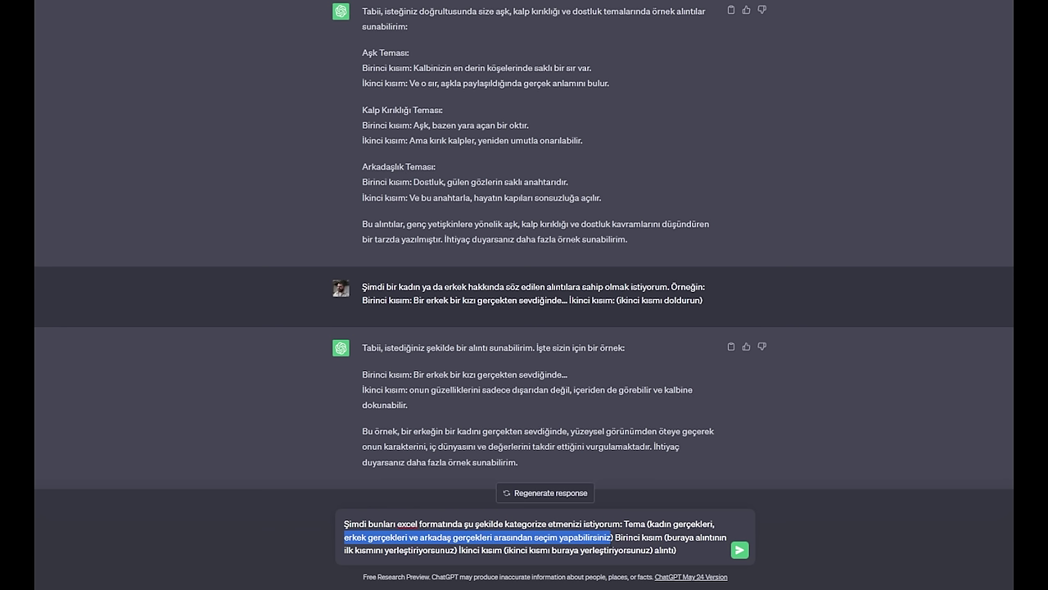
Send the drafted Excel categorization request and ask "Kadın Gerçekleri, Erkek Gerçekleri veya Arkadaş Gerçekleri temalarını adlandırabilir misiniz?"
click(622, 537)
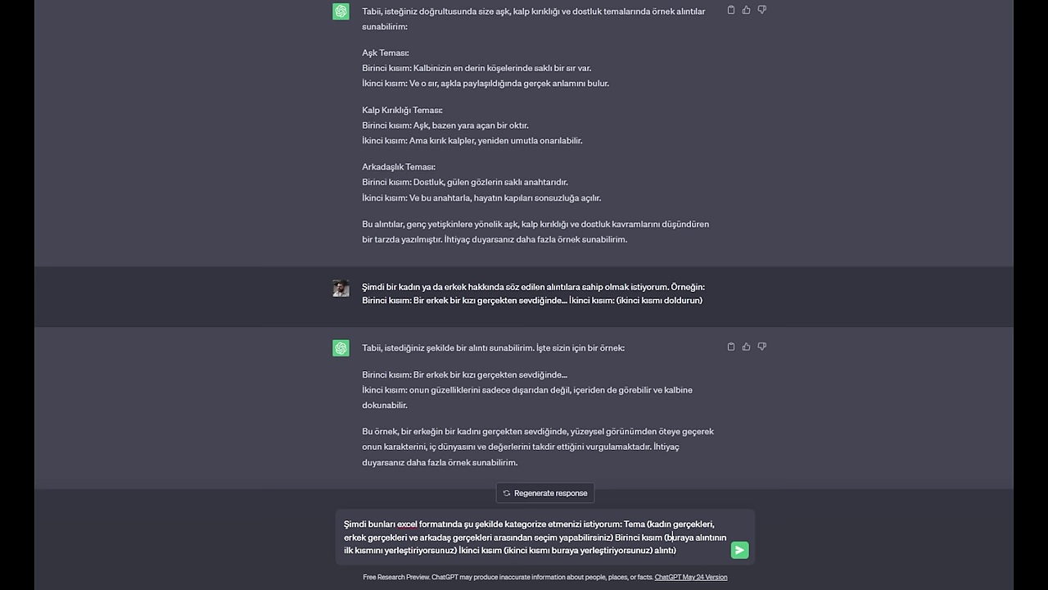
click(740, 549)
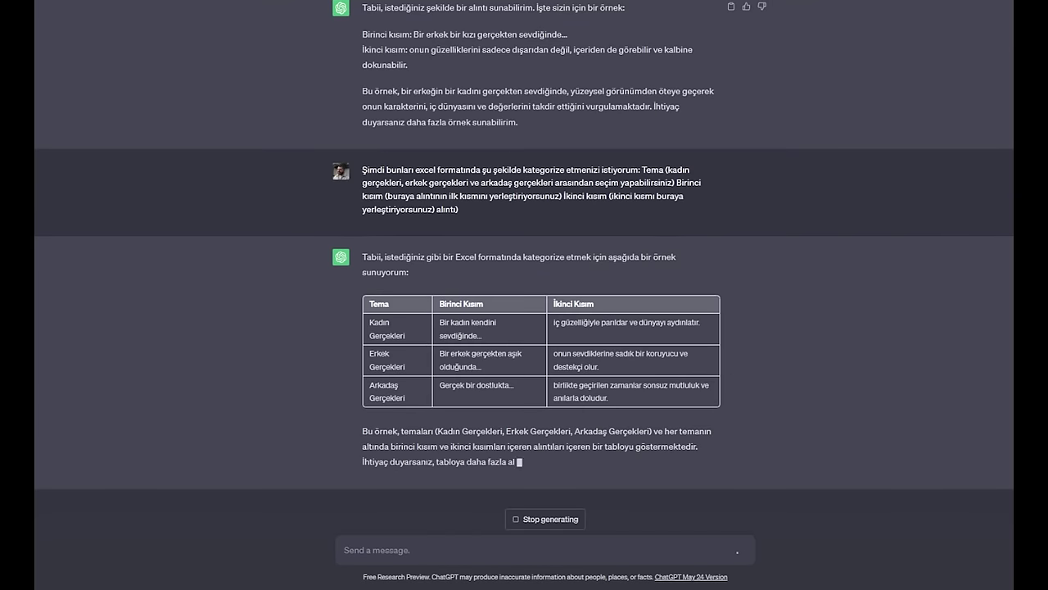
text(Kadın Gerçekleri, Erkek Gerçekleri veya Arkadaş Gerçekleri temalarını adlandırabilir misiniz?)
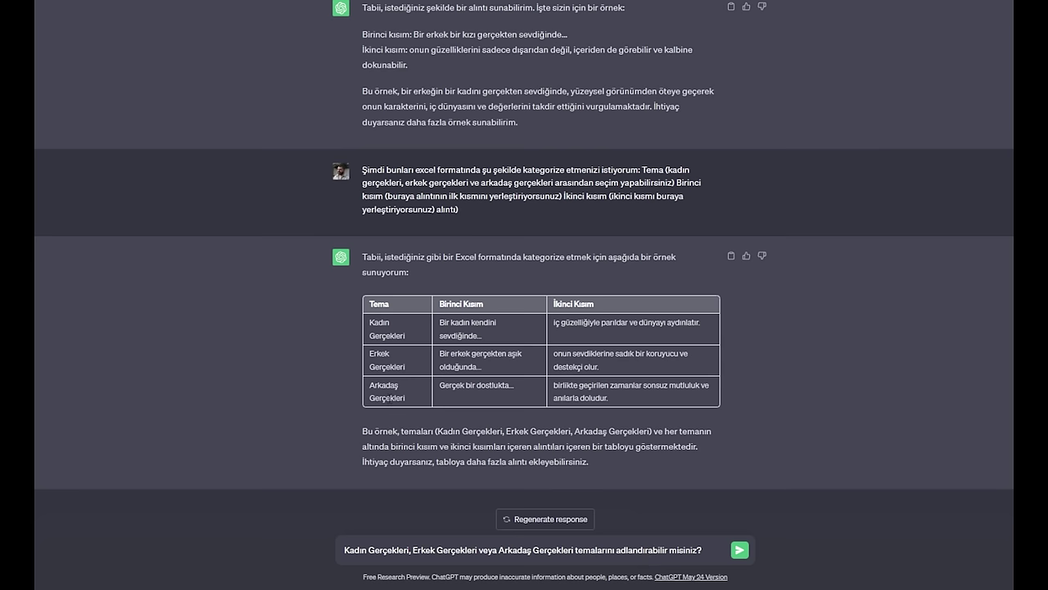
click(736, 548)
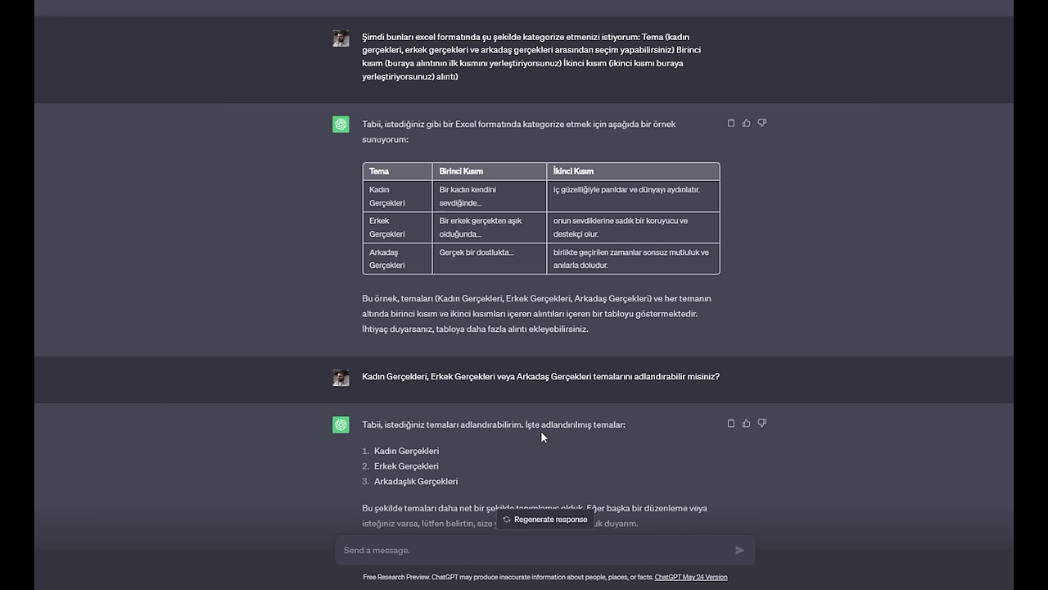
Ask for the themes in the earlier Excel format with the message "deminki gibi excel formatında yazar mısın?"
text(deminki gibi excel formatındfa)
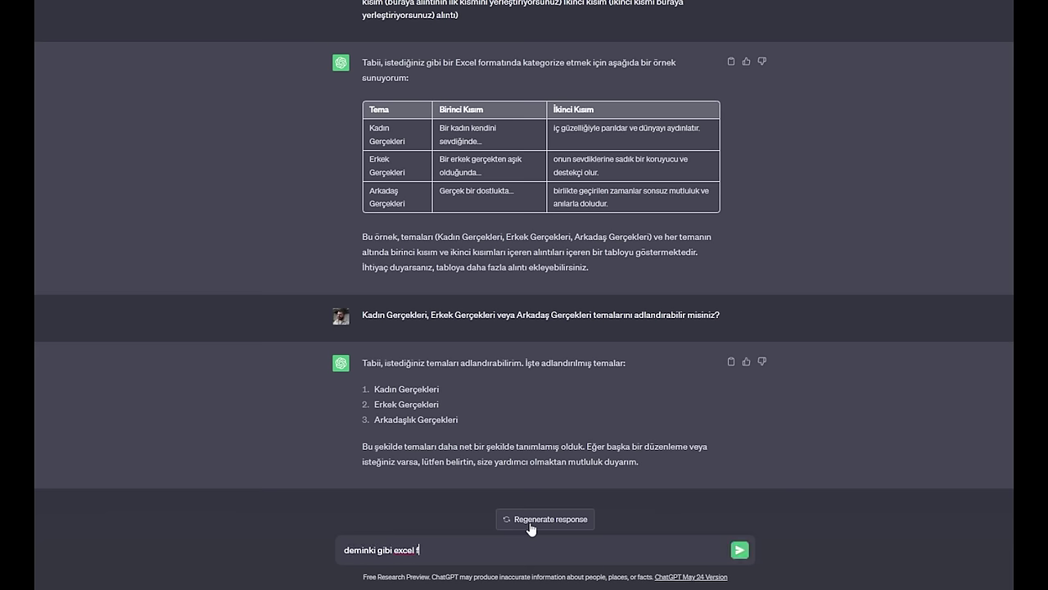
key(BackSpace)
key(BackSpace)
text(a yazar mısın?)
key(Return)
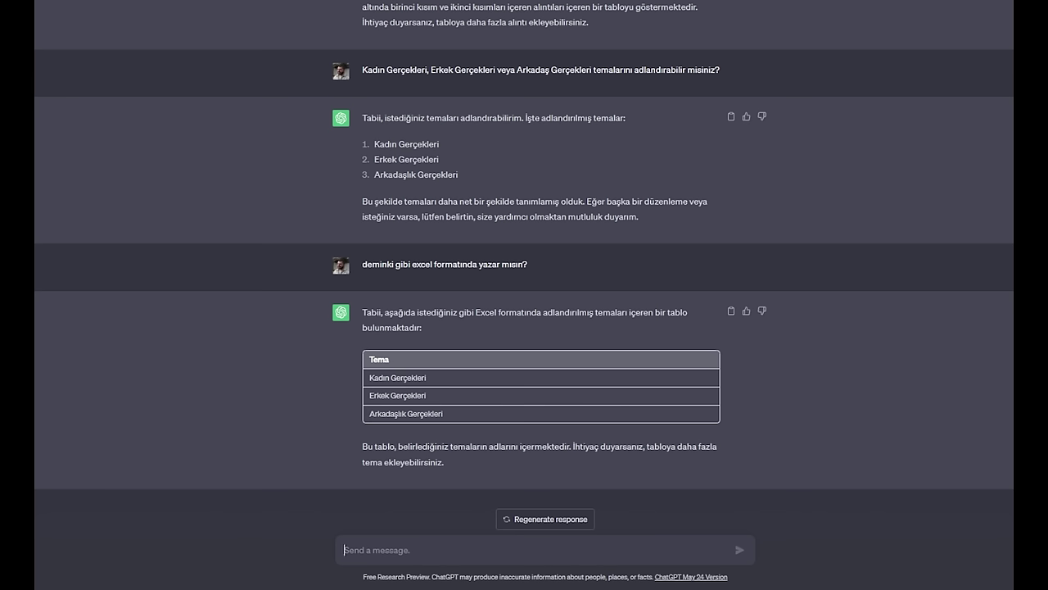
Request 30 different Turkish quotes about aşk, kalp kırıklığı and dostluk in the same style, and follow up with "lütfen excel tarzında yapın."
text(Harika, şimdi senden aşk, kalp kırıklığı ve dostluk hakkında aynı tarzda 30 farklı alıntı yazmanı istiyorum.)
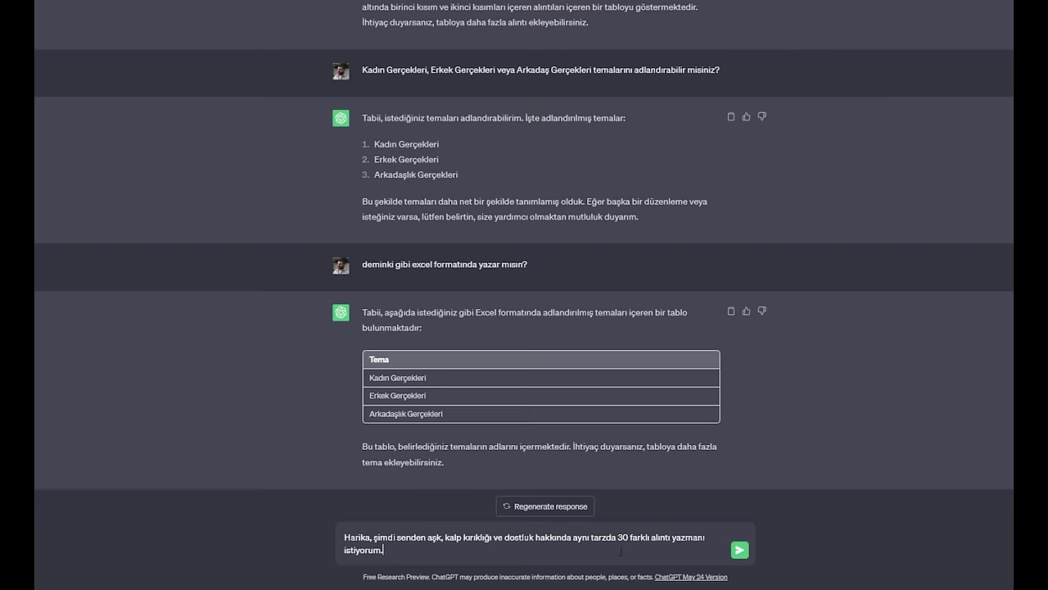
click(740, 549)
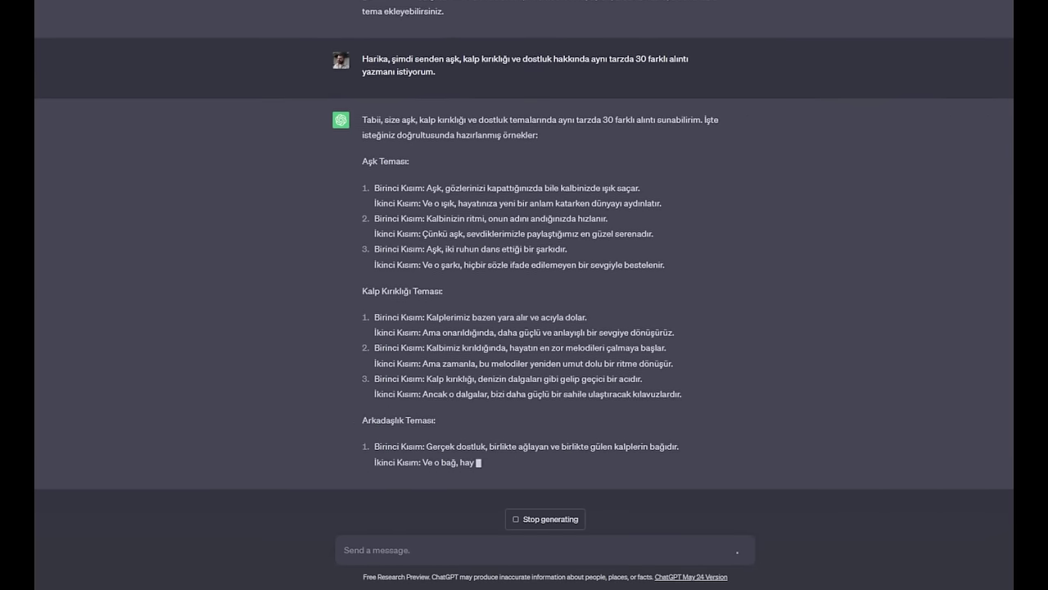
text(lütfen excel tarzında yapın.)
scroll(473, 149, up, 2)
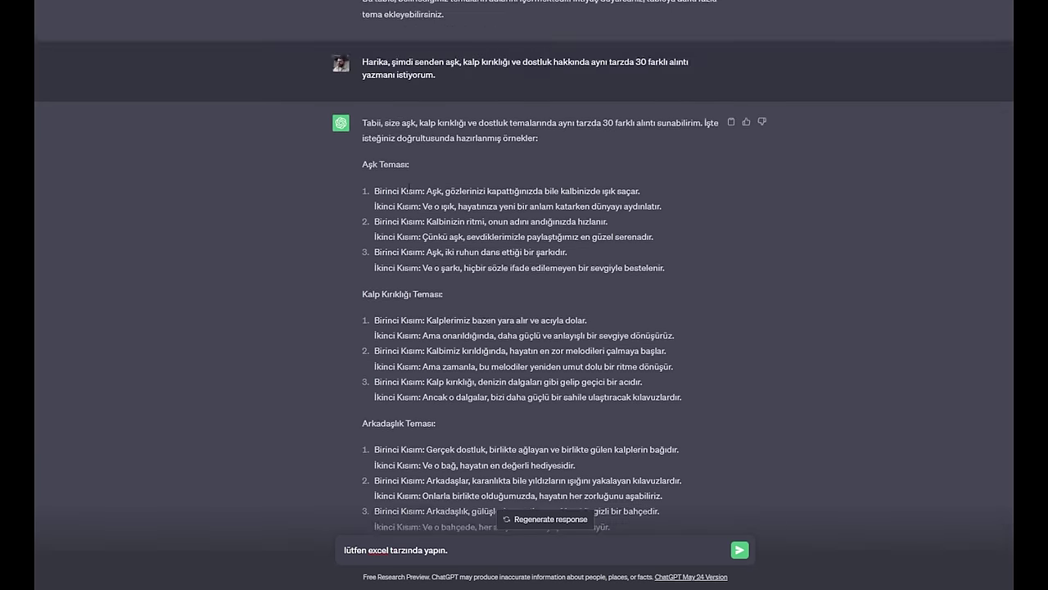
scroll(418, 194, down, 2)
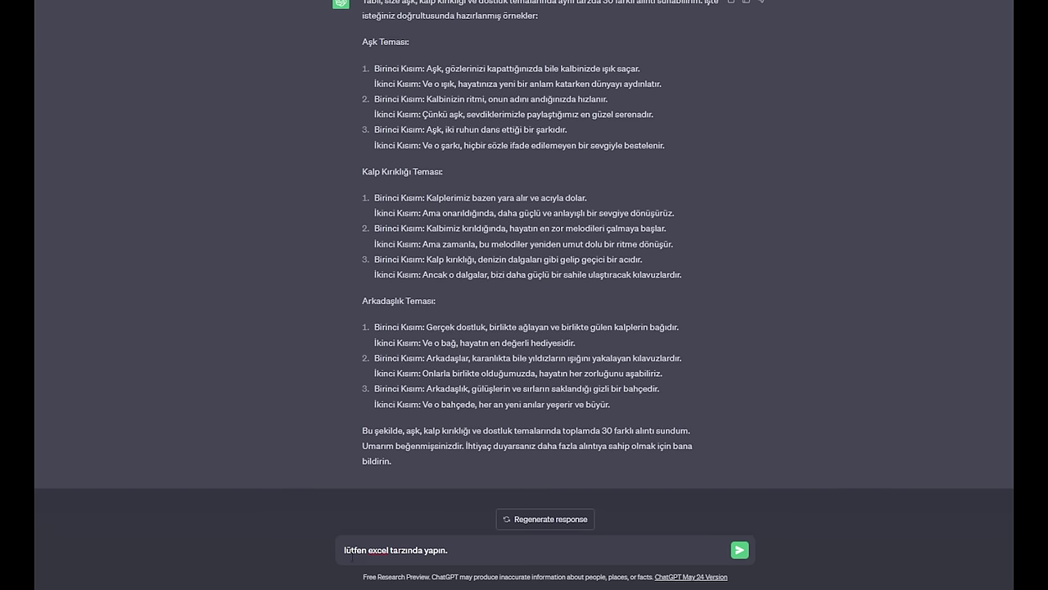
click(739, 550)
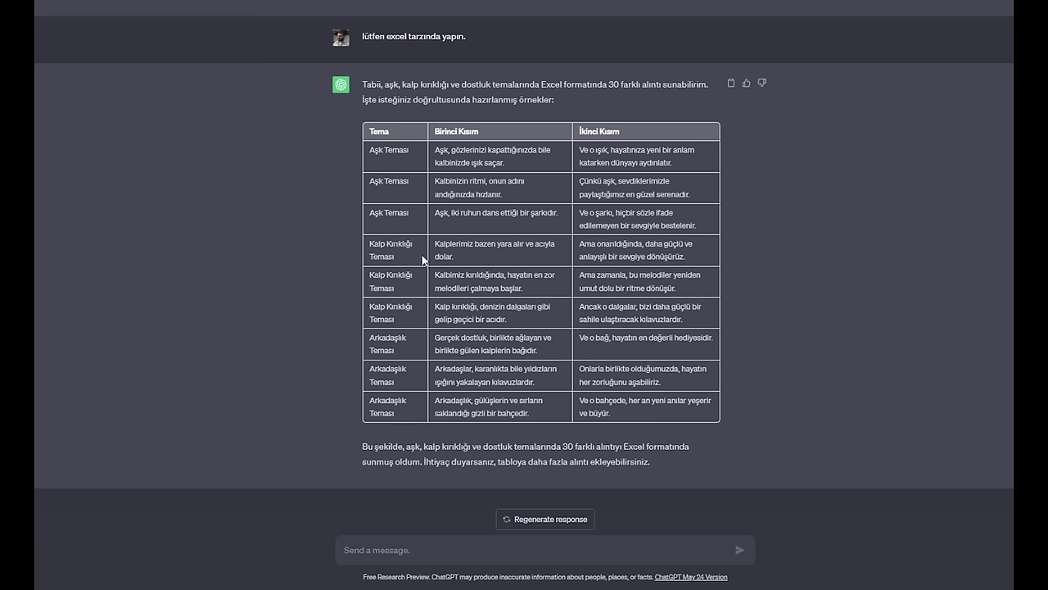
Request 30 love-themed quotes with the message "Bana Aşk temasında 30 farklı alıntı hazırlar mısın?"
text(B)
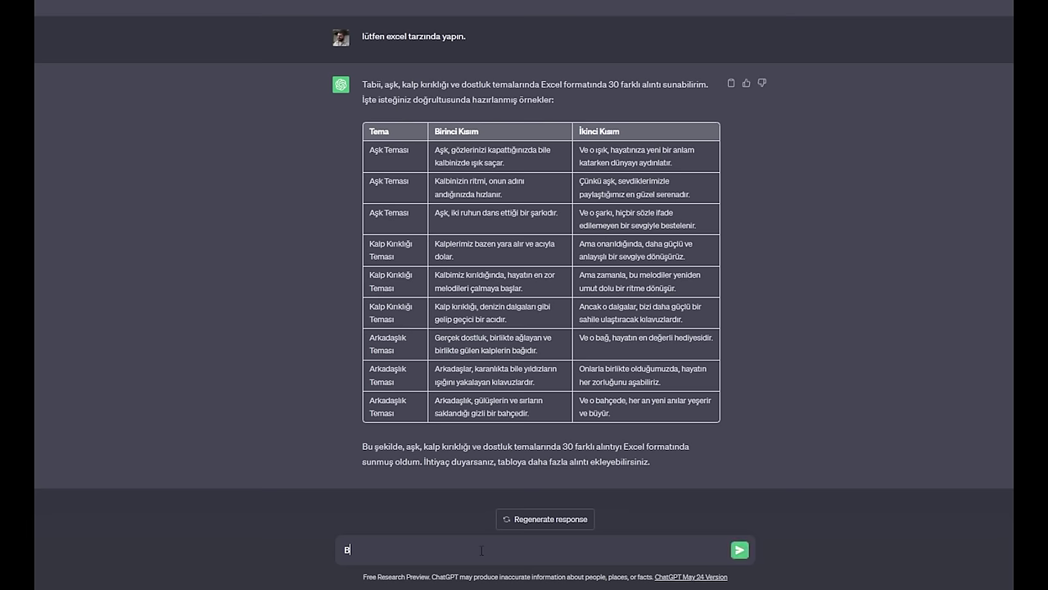
text(ana Aşk temasında 30 farklı alın)
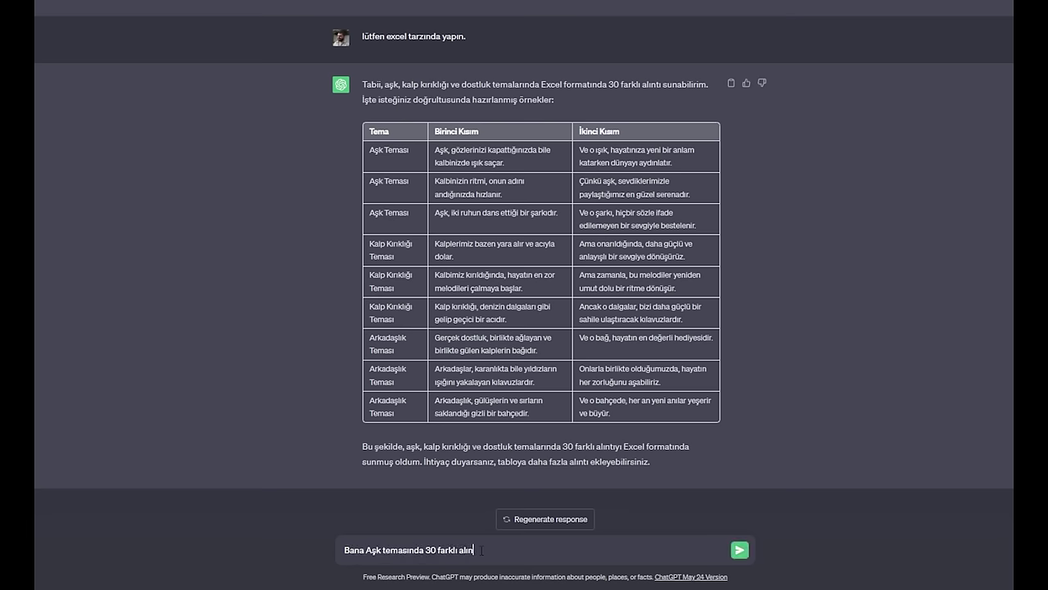
text(tı hazırlar mısın?)
key(Return)
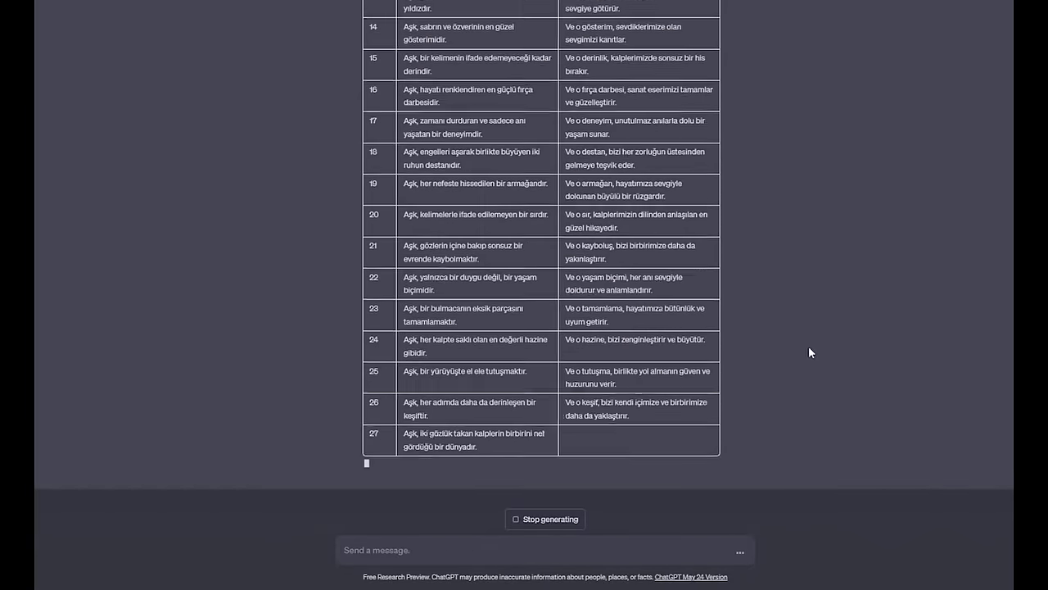
Request in Turkish 30 different "Kadın gerçekleri" quotes categorized in Excel format by Tema, Birinci kısım and İkinci kısım, without the parenthesized theme choices
text(KAdın ge)
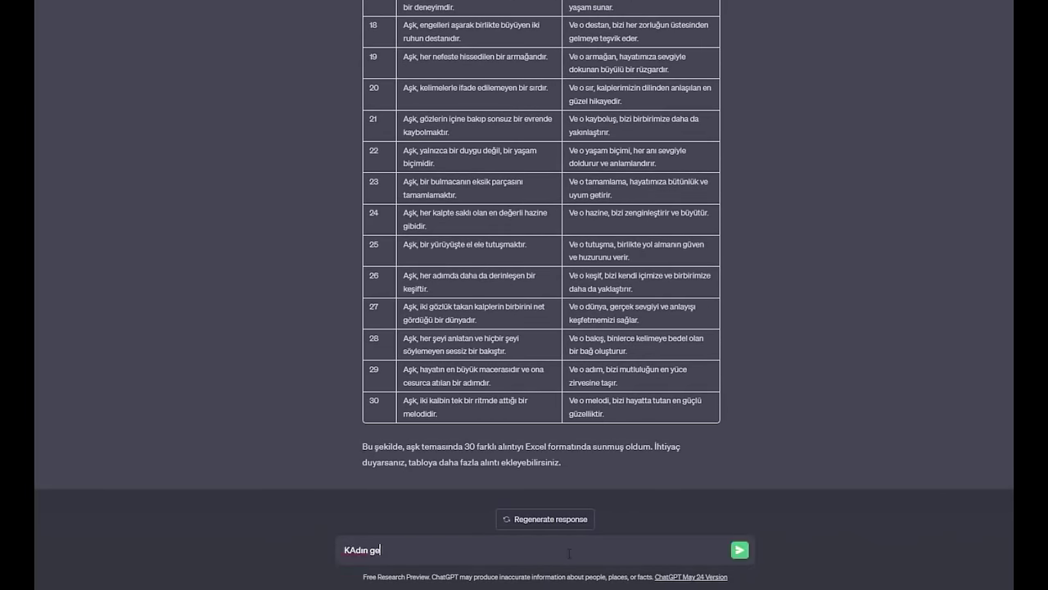
text(rçekleri temasında 30 farklı)
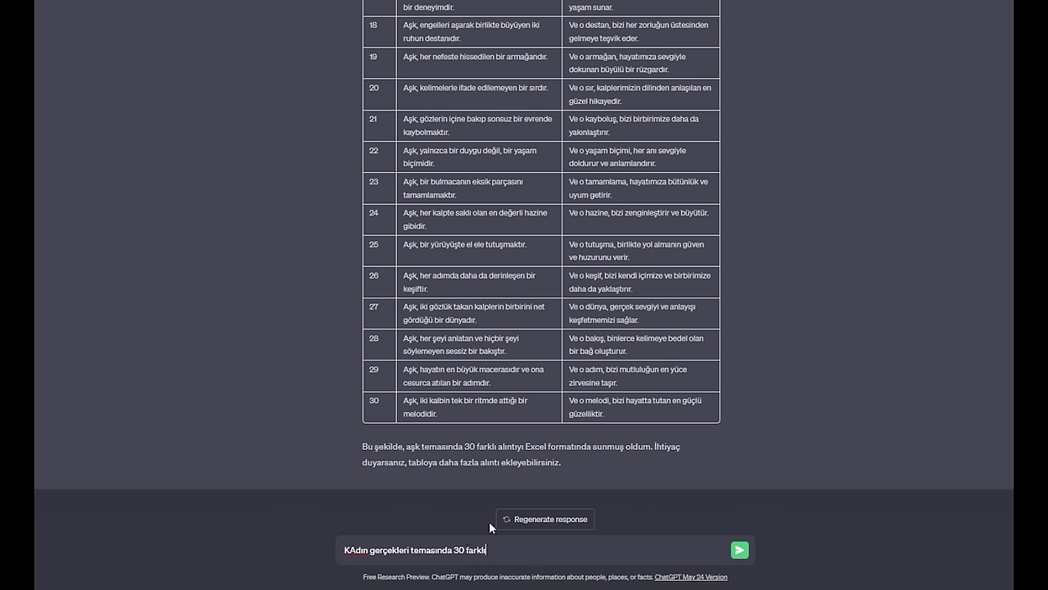
text( alıntı yazar mısın? Bu alıntıları)
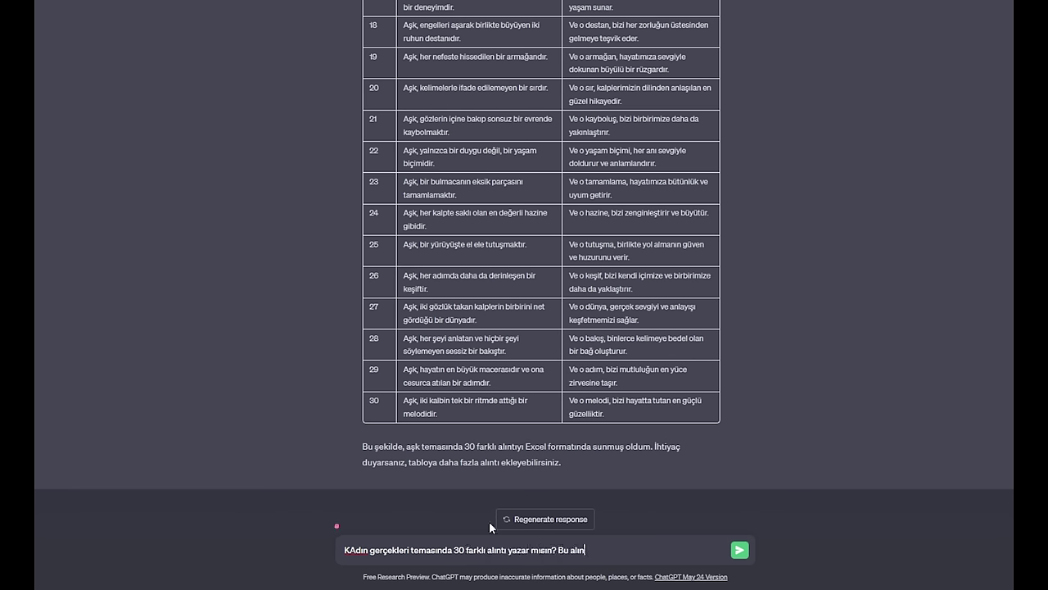
key(shift+Return)
text(Şimdi bunları excel formatında şu şekilde kategorize etmenizi istiyorum: Tema (kız gerçekleri, erkek gerçekleri ve arkadaş gerçekleri arasından seçim yapabilirsiniz) Birinci kısım (buraya alıntının ilk kısmını yerleştiriyorsunuz) İkinci kısım (ikinci kısmı buraya yerleştiriyorsunuz) alıntı))
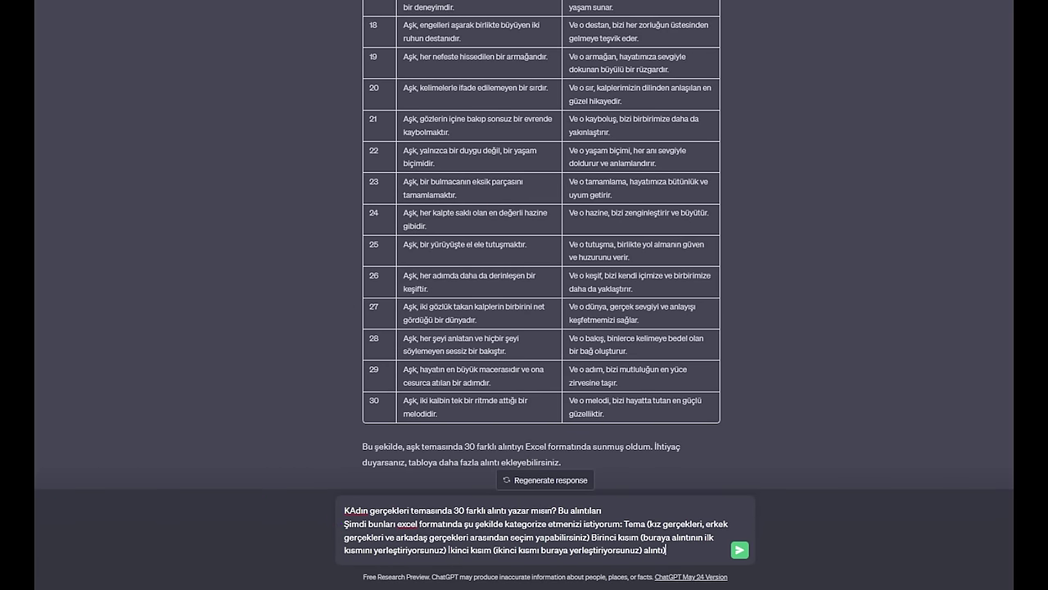
drag(648, 524, 576, 538)
key(BackSpace)
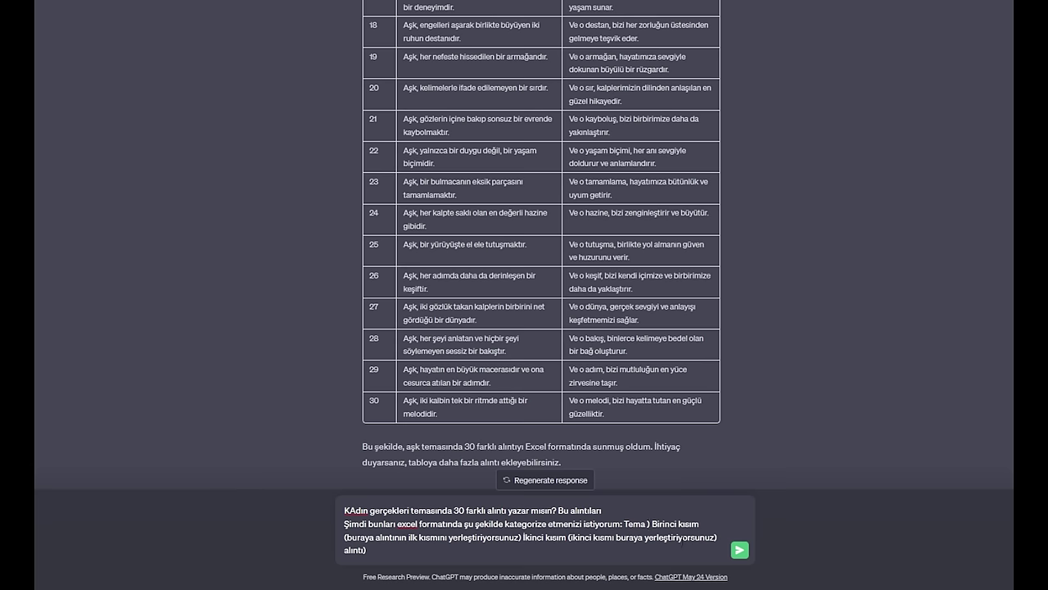
key(Delete)
click(739, 549)
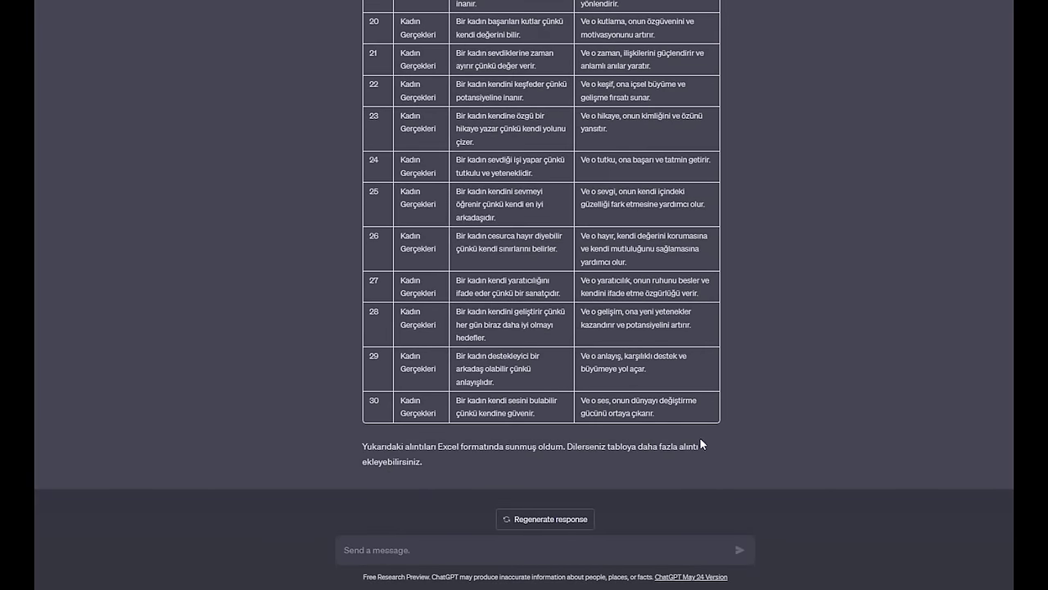
Reuse the previous quote prompt with "KAdın" replaced by "Erkek" and send it to request 30 "Erkek gerçekleri" quotes
scroll(681, 451, up, 15)
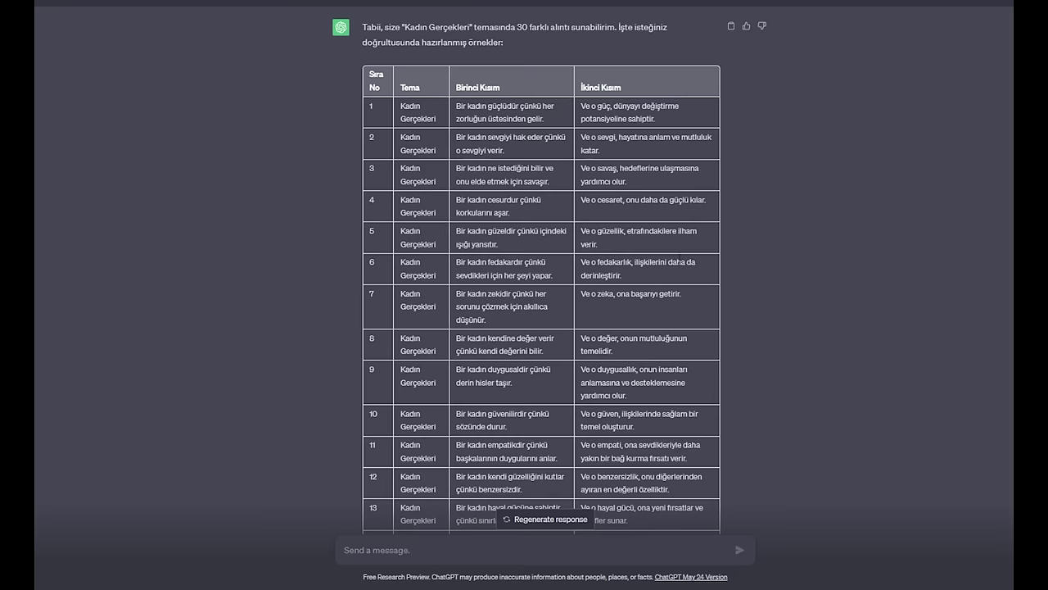
scroll(746, 276, up, 4)
drag(363, 244, 540, 549)
drag(383, 531, 333, 527)
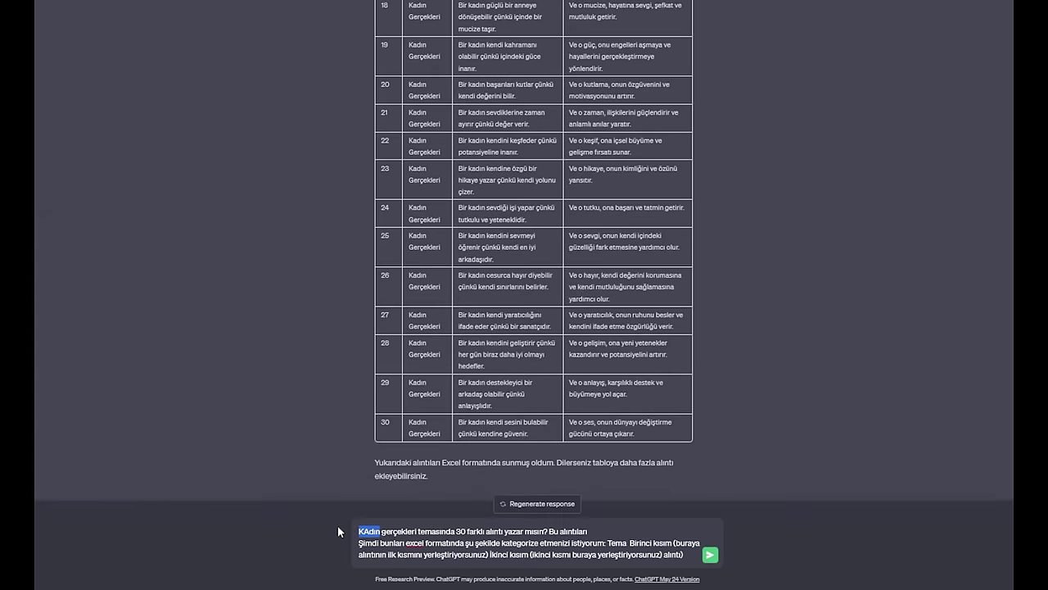
text(Erkek)
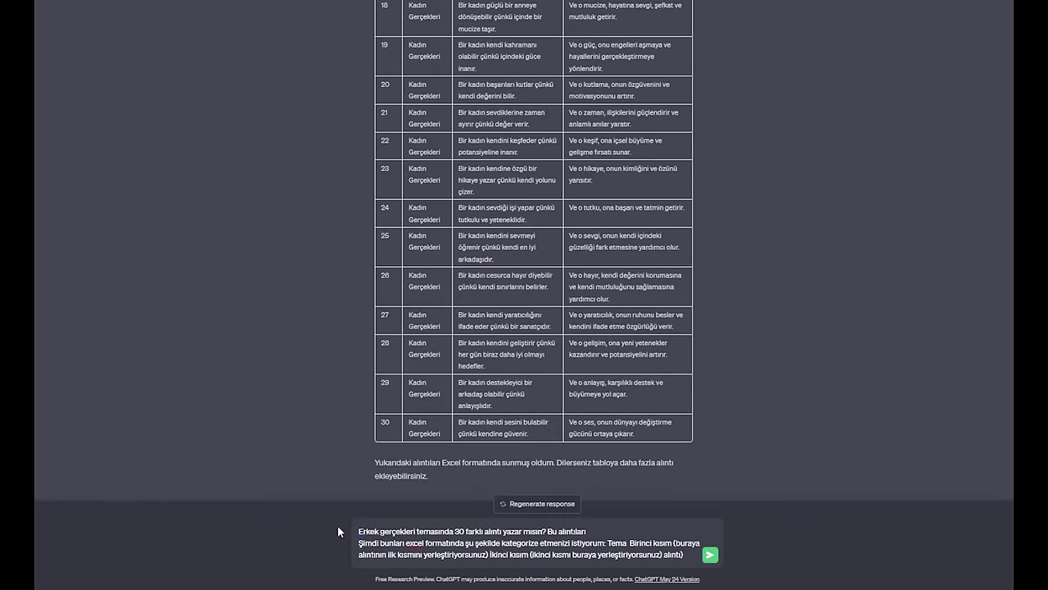
key(Return)
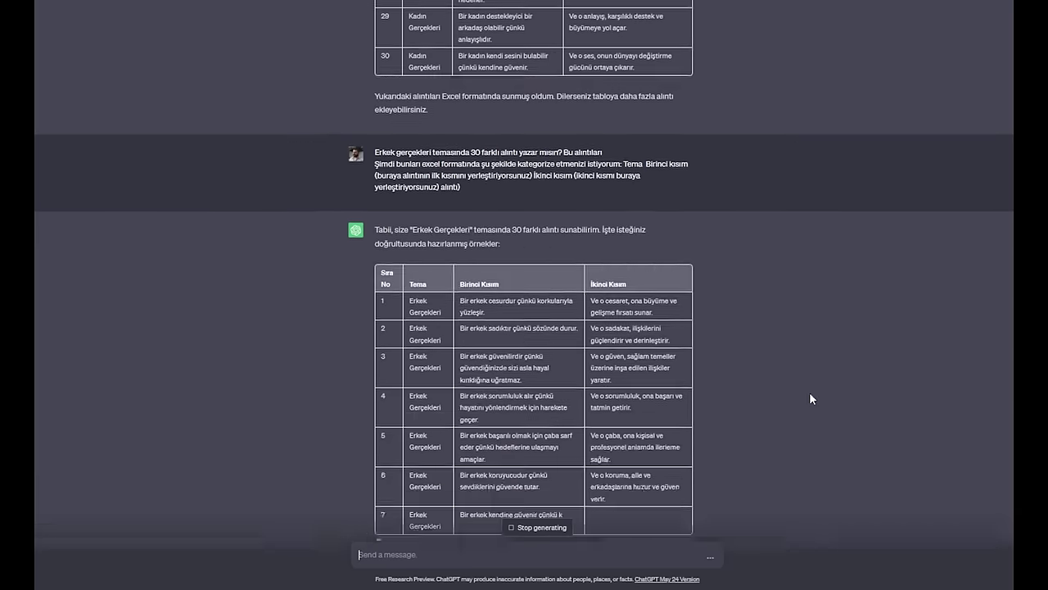
Review the Erkek Gerçekleri table and ask "daha fazla erkek gerçekleri hakkında alıntı yazar mısın?"
scroll(607, 520, down, 10)
scroll(428, 233, up, 12)
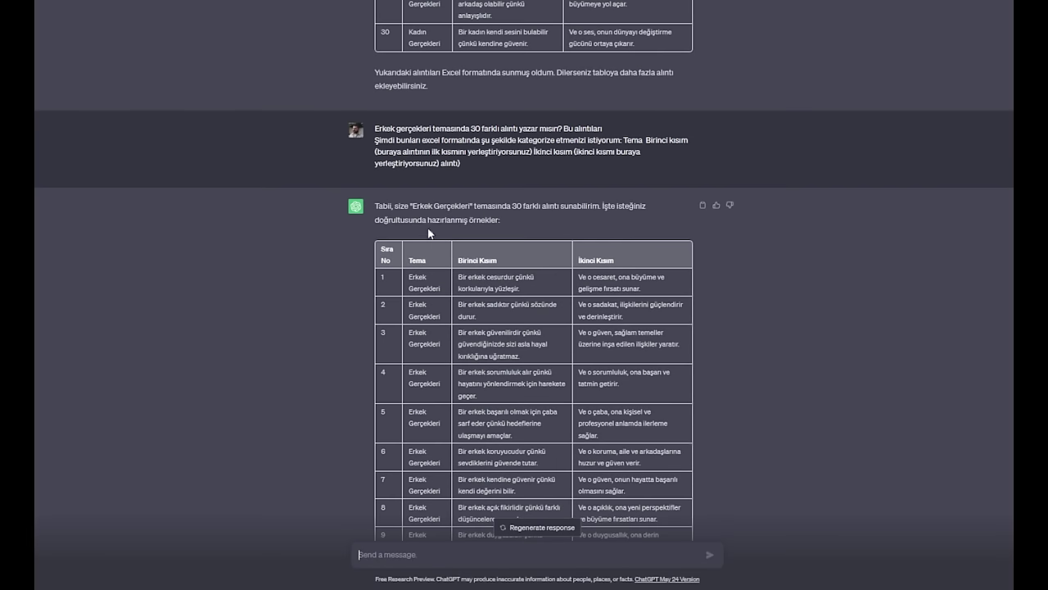
scroll(461, 280, down, 3)
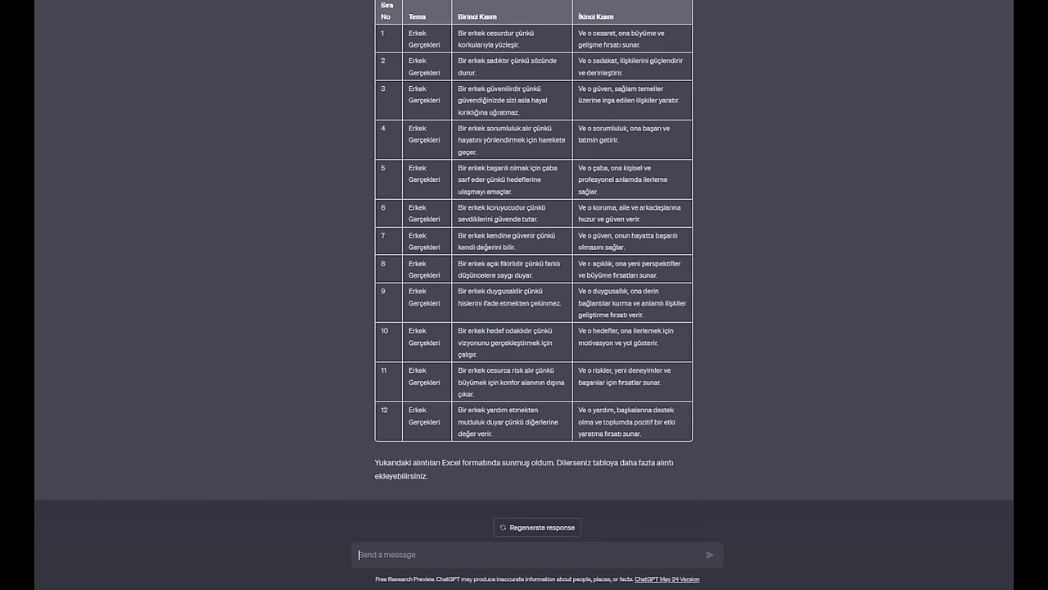
text(daha fazla erkek gerçekleri)
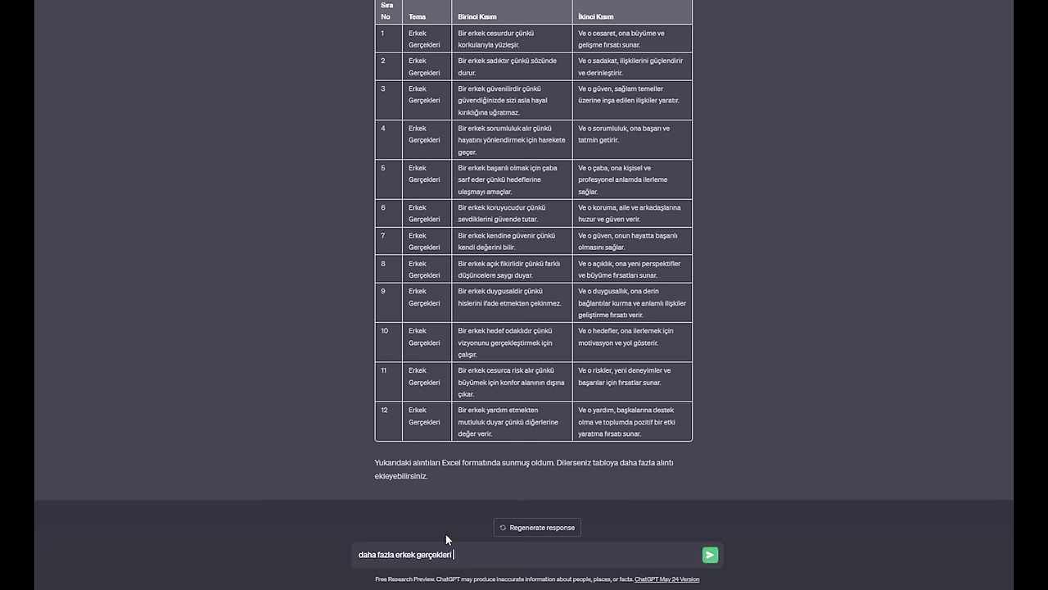
text( hakkında alıntı yazar mısın?)
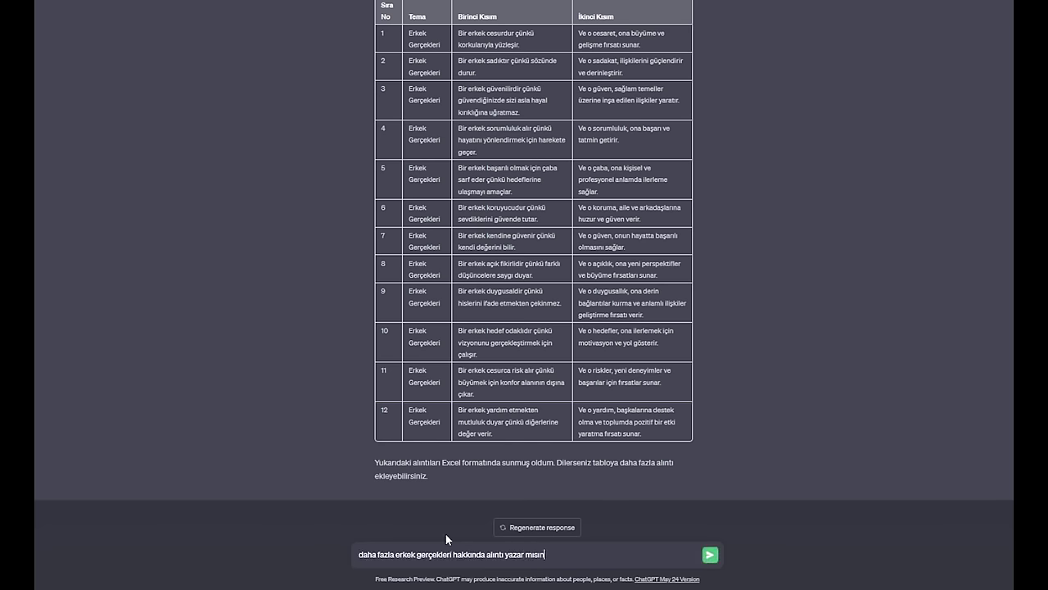
key(Return)
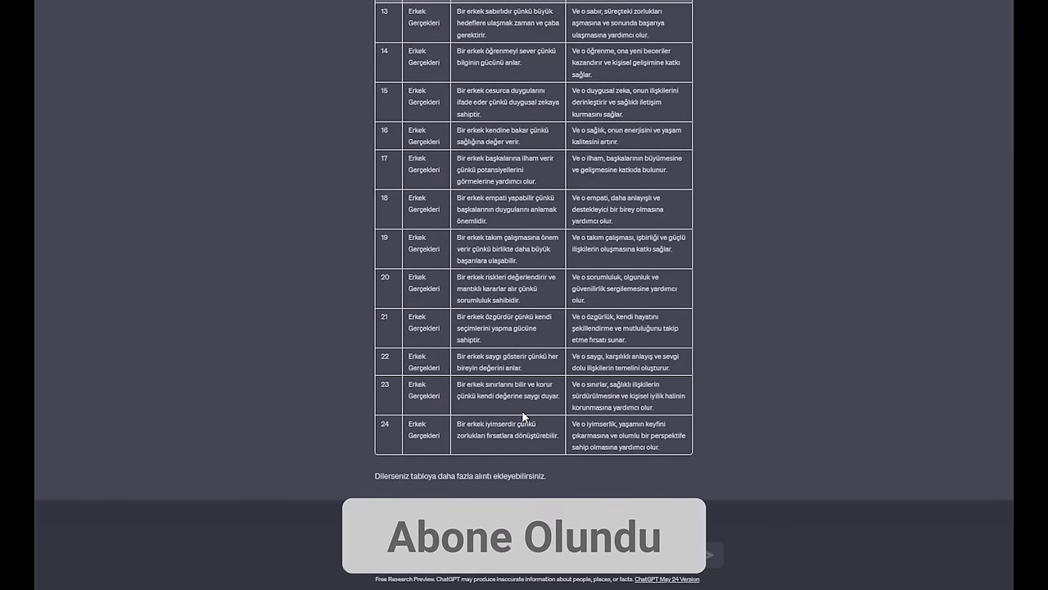
Examine the additional Erkek Gerçekleri quotes and the earlier Erkek and Kadın Gerçekleri tables
scroll(523, 416, up, 4)
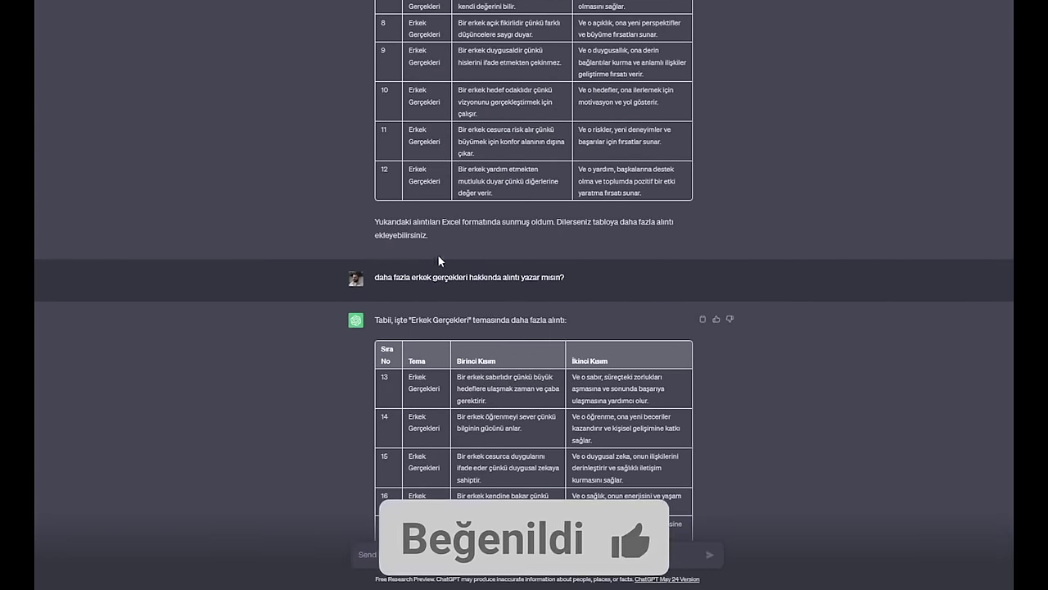
scroll(396, 181, down, 1)
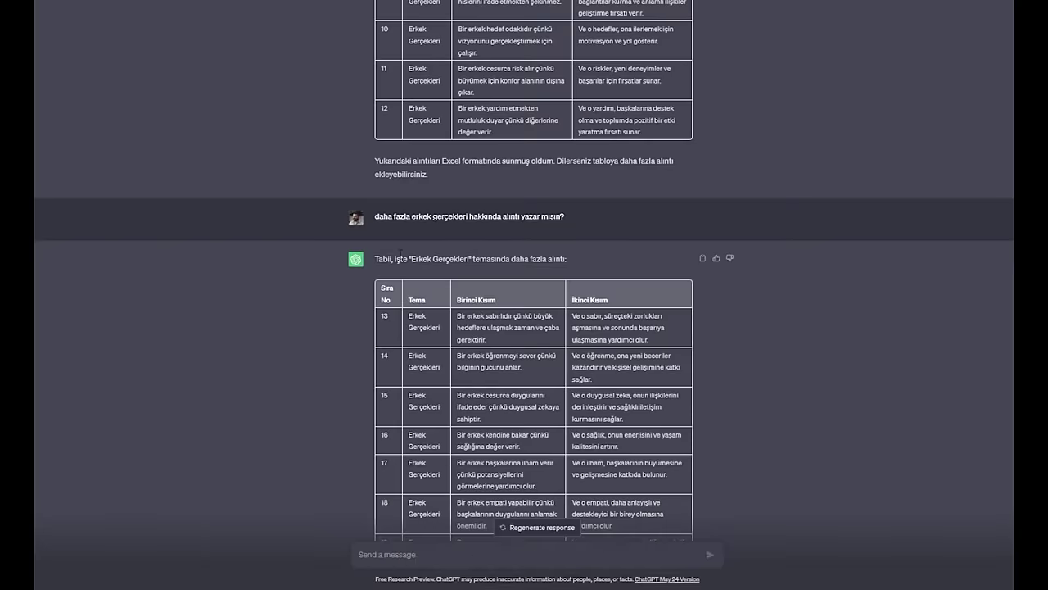
drag(374, 218, 555, 219)
click(550, 254)
scroll(550, 254, down, 4)
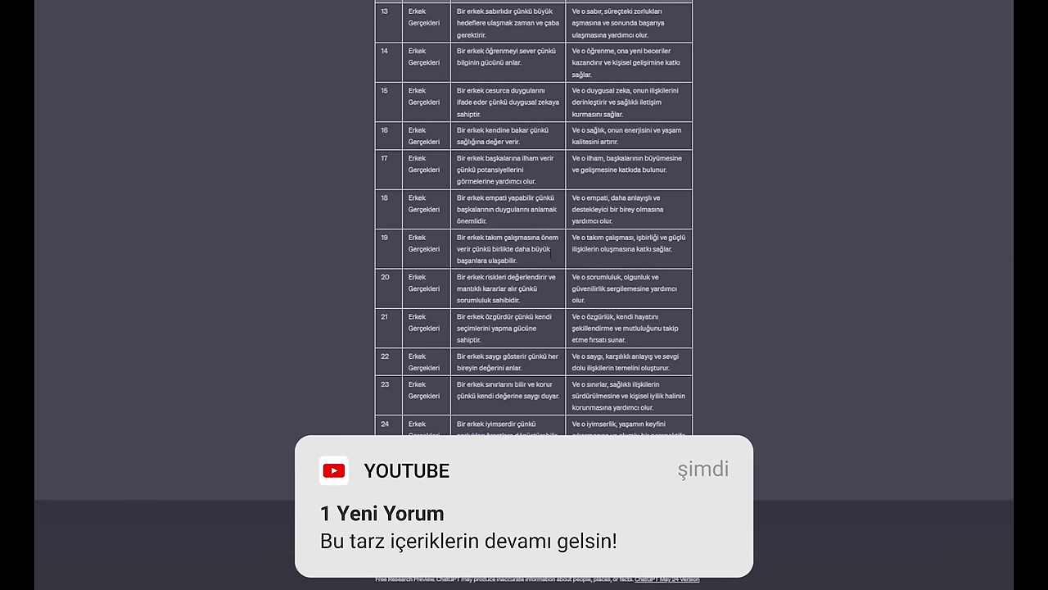
scroll(483, 342, up, 5)
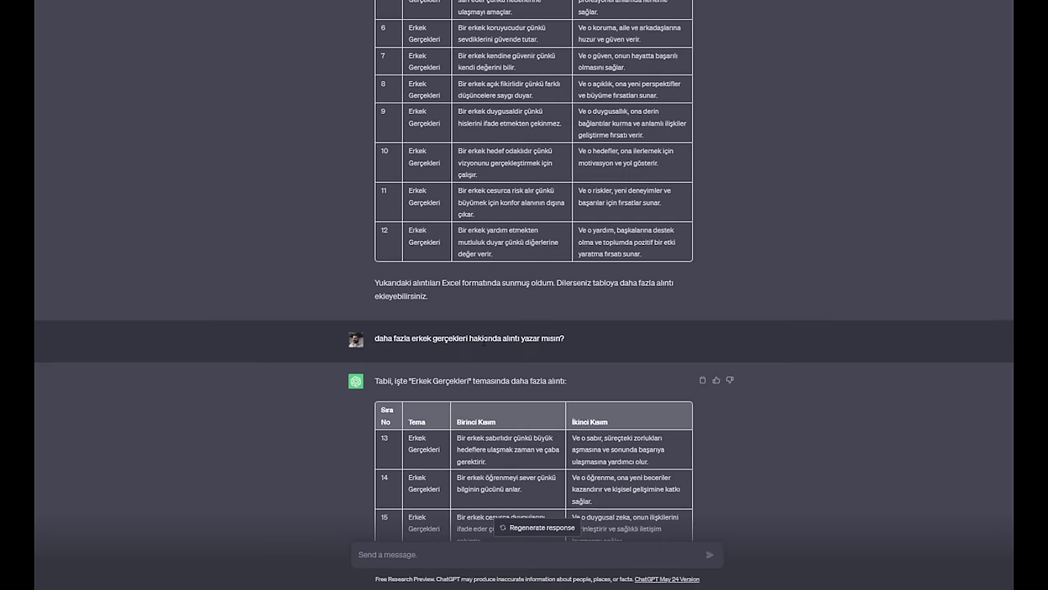
scroll(483, 343, up, 4)
scroll(484, 348, down, 15)
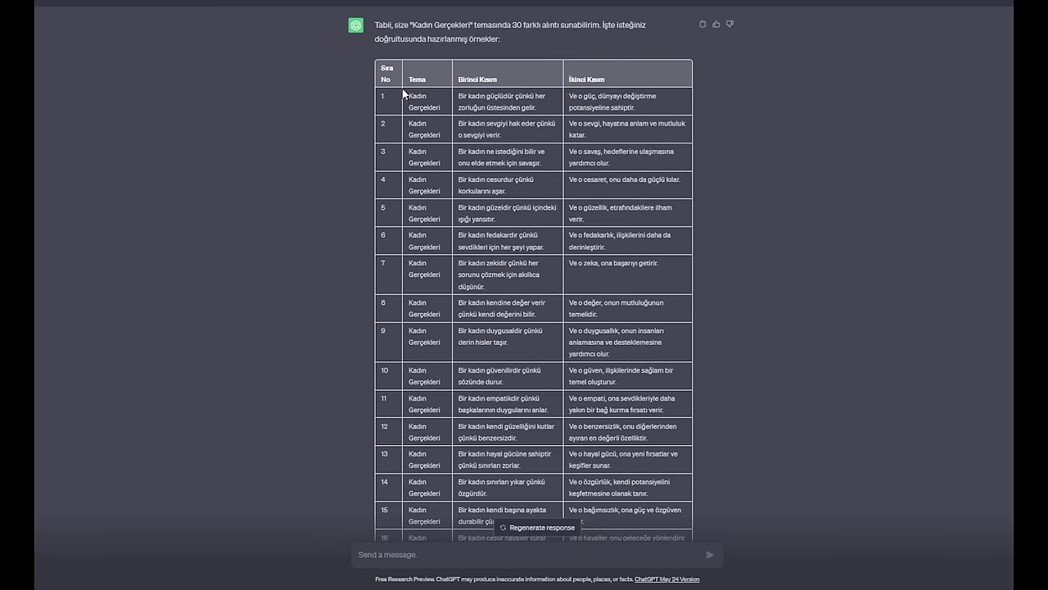
scroll(423, 276, down, 8)
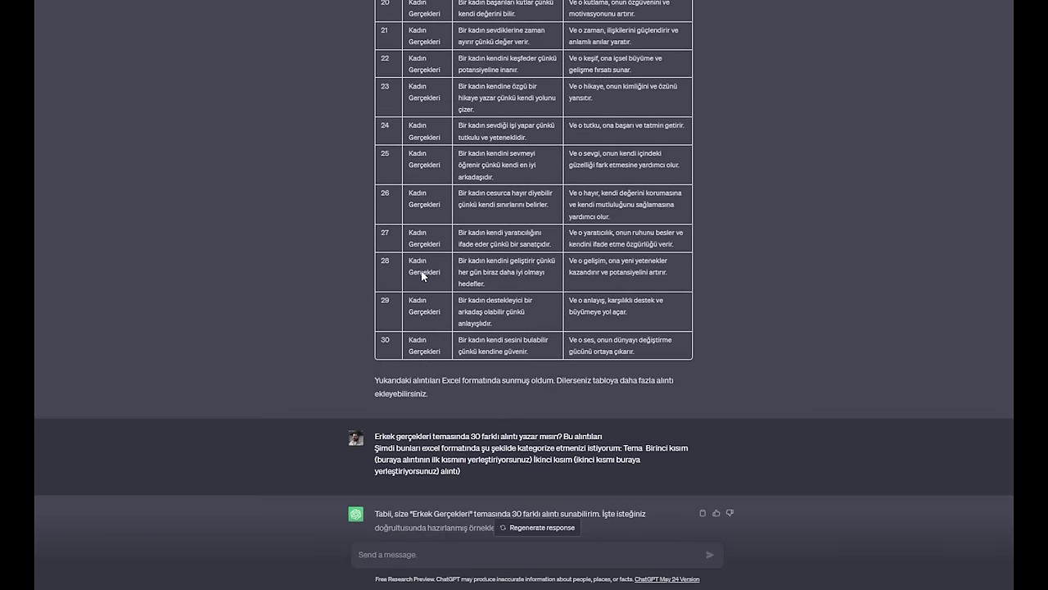
Copy the 30-row Kadın Gerçekleri table from ChatGPT into a Google Sheets spreadsheet and fit the columns to their text
scroll(438, 298, up, 5)
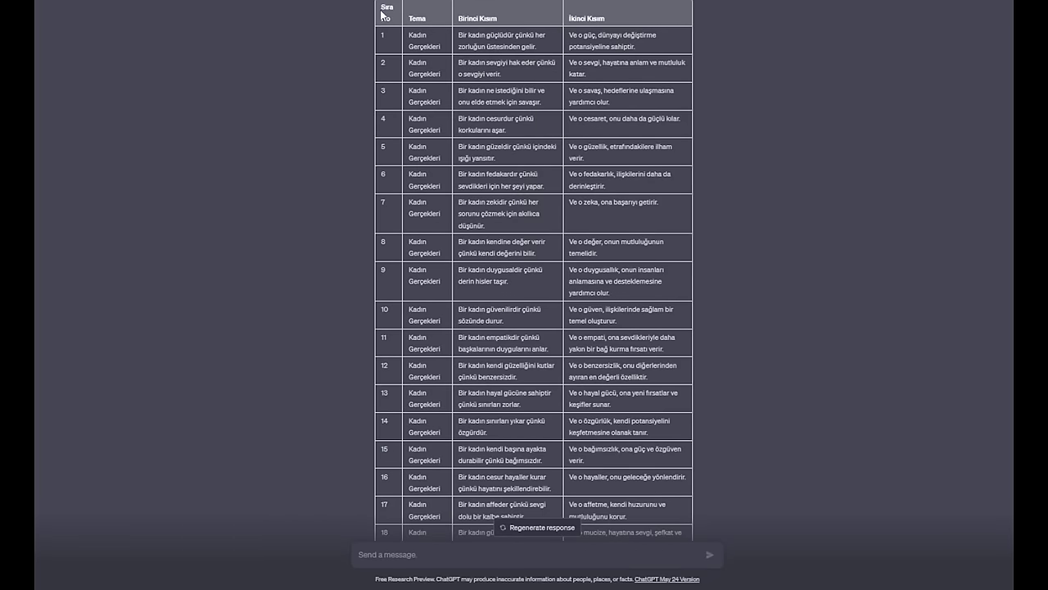
drag(384, 14, 638, 311)
scroll(574, 204, down, 6)
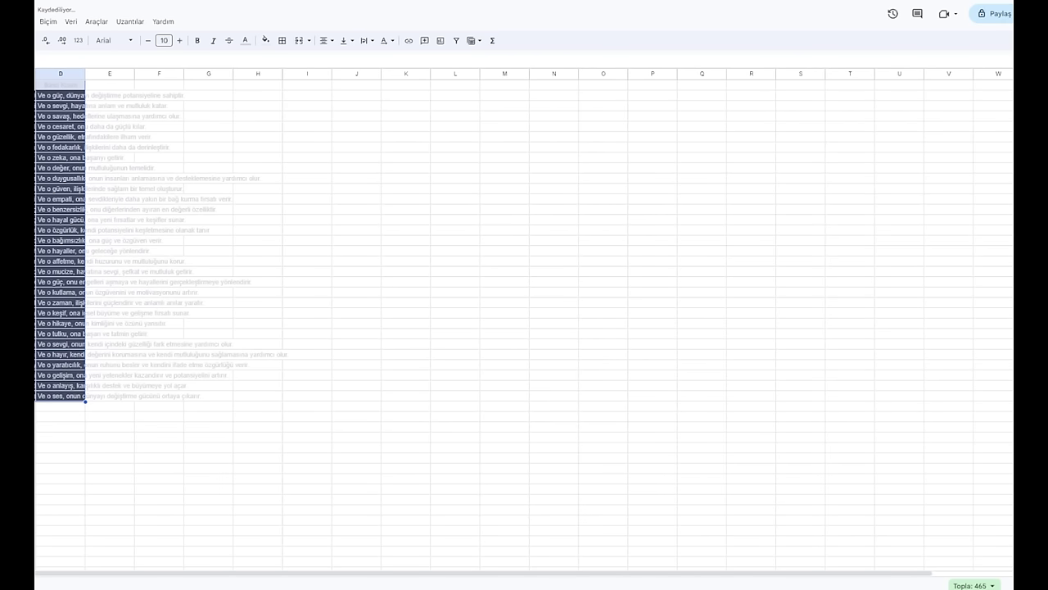
double_click(37, 73)
double_click(243, 73)
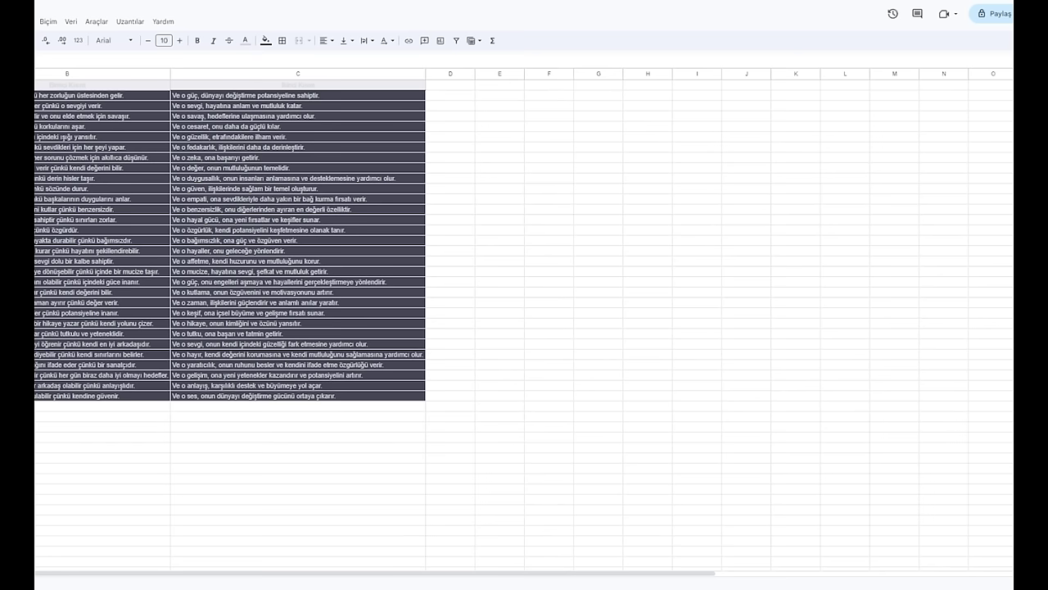
click(71, 90)
click(294, 88)
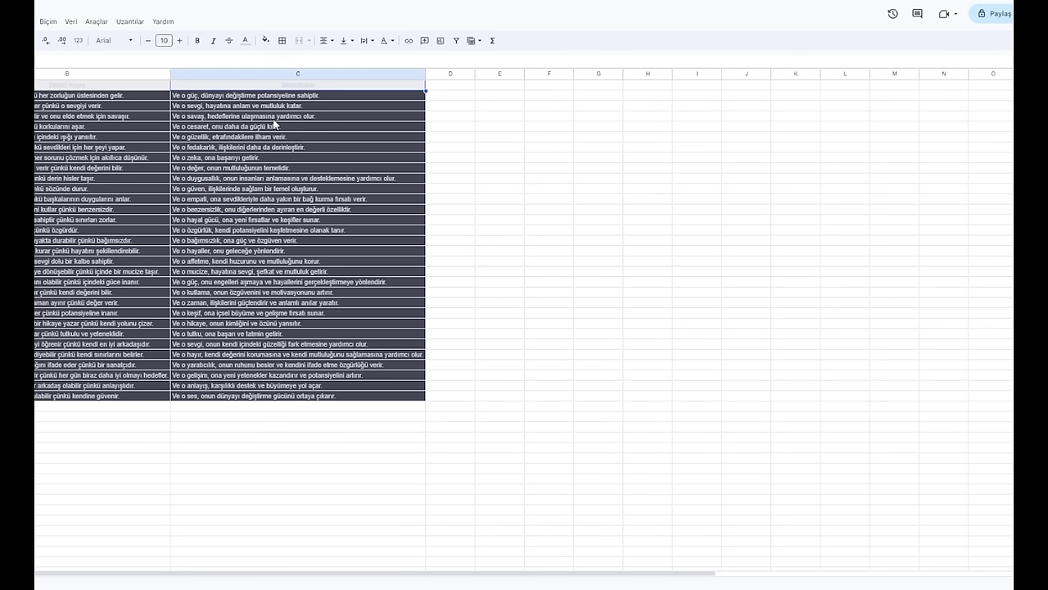
click(330, 190)
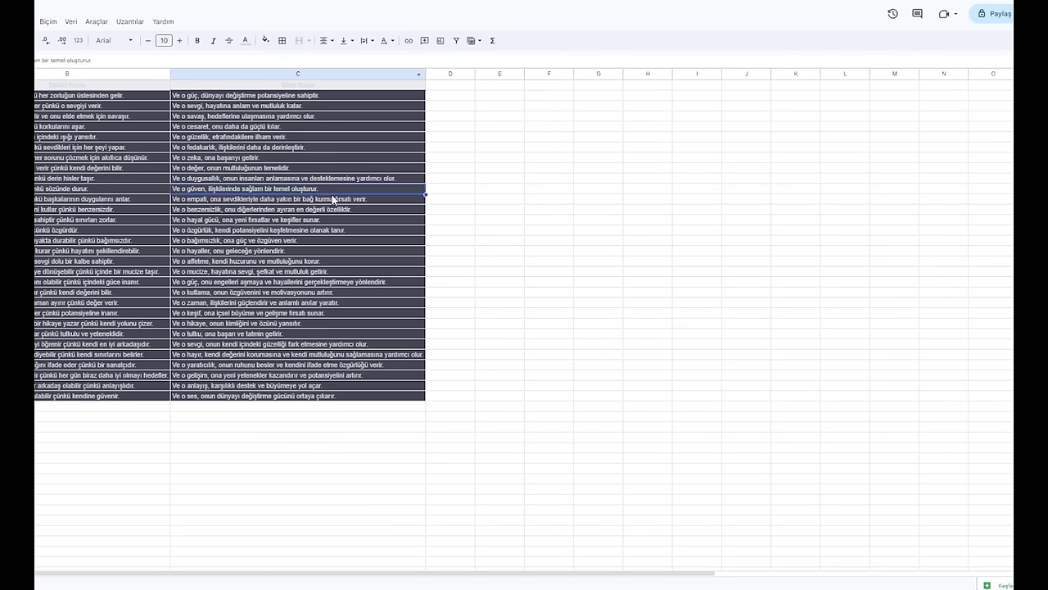
click(298, 95)
key(ctrl+c)
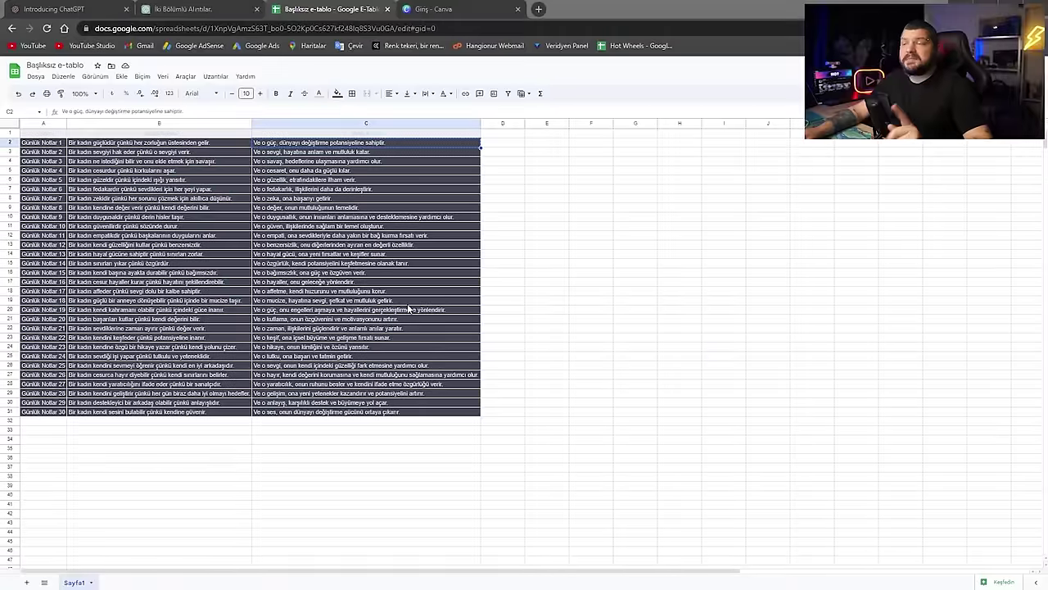
Switch to Canva, create a Mobil Video design and apply the "Brown and White Simple Reminder Quotes Mobile Video" template
click(459, 12)
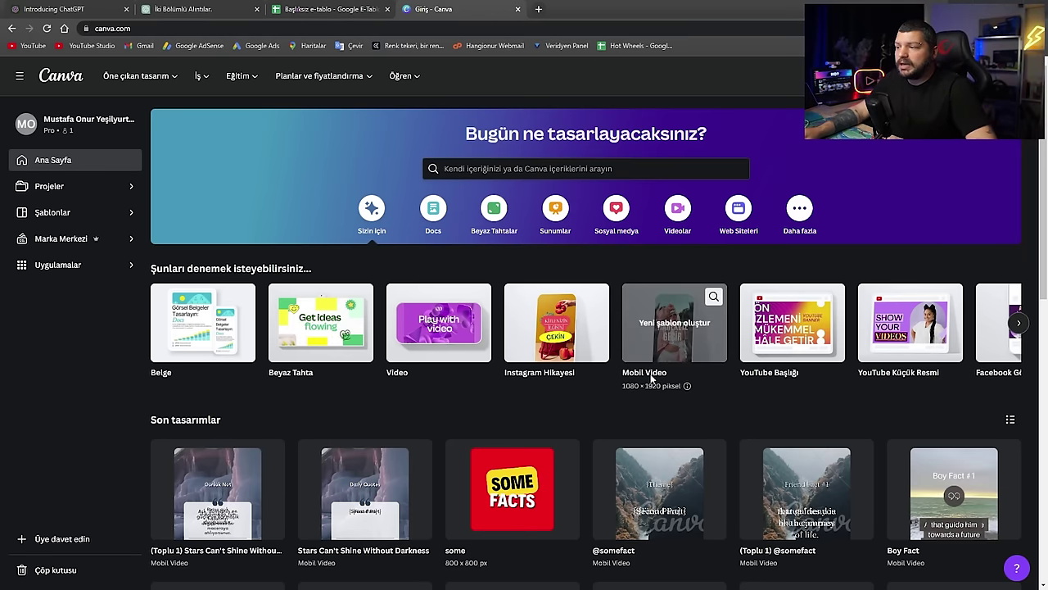
click(663, 329)
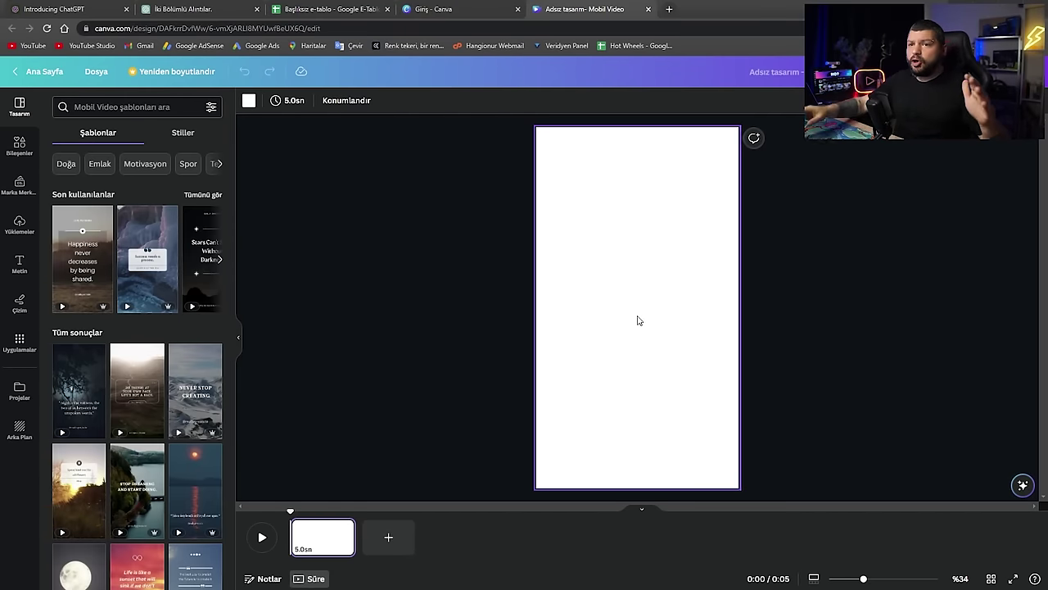
scroll(164, 318, down, 2)
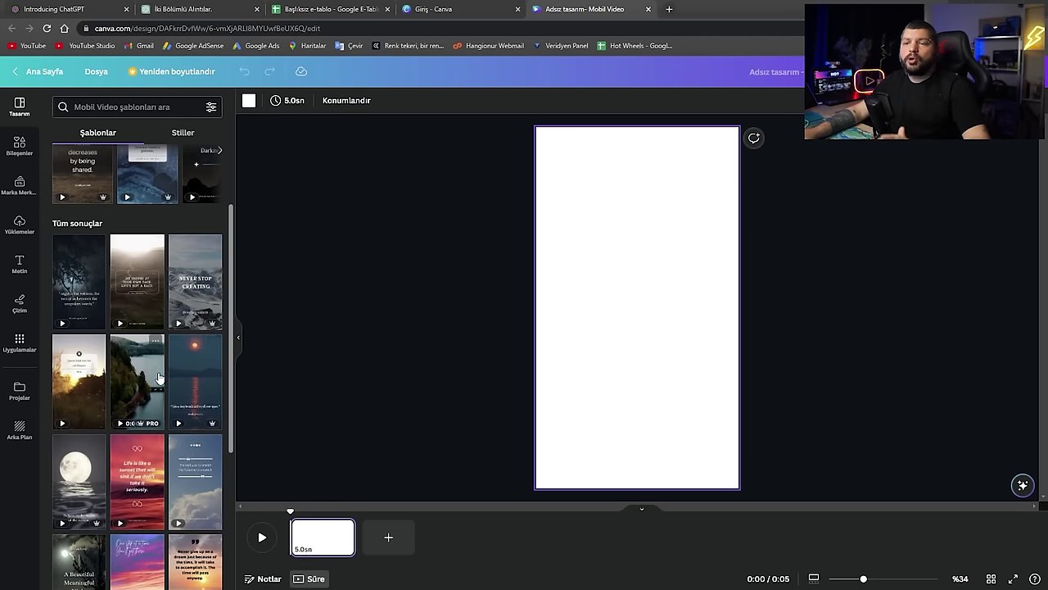
scroll(181, 397, down, 1)
scroll(177, 393, up, 1)
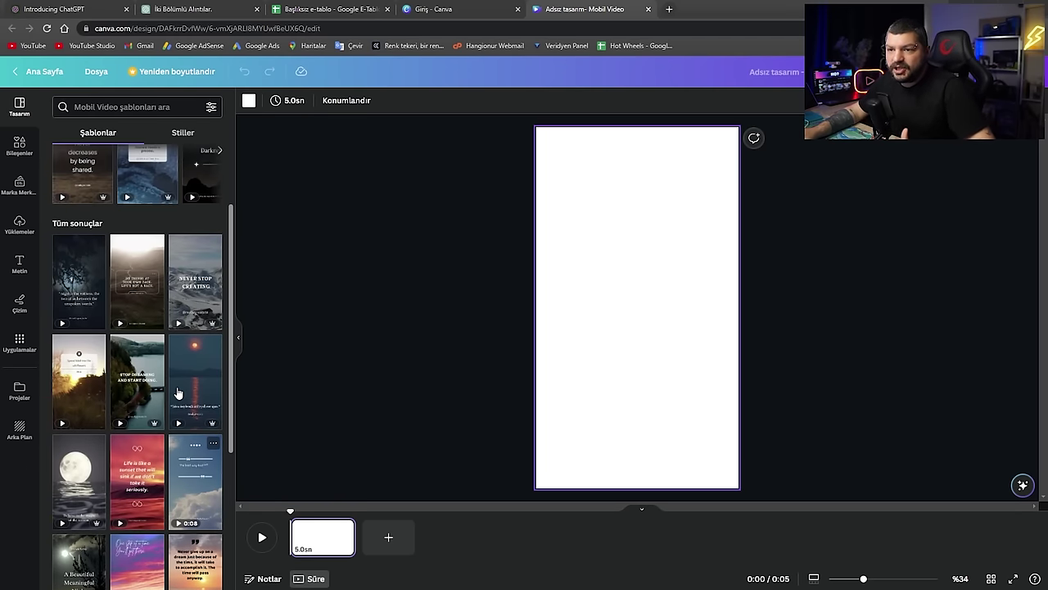
scroll(122, 344, up, 2)
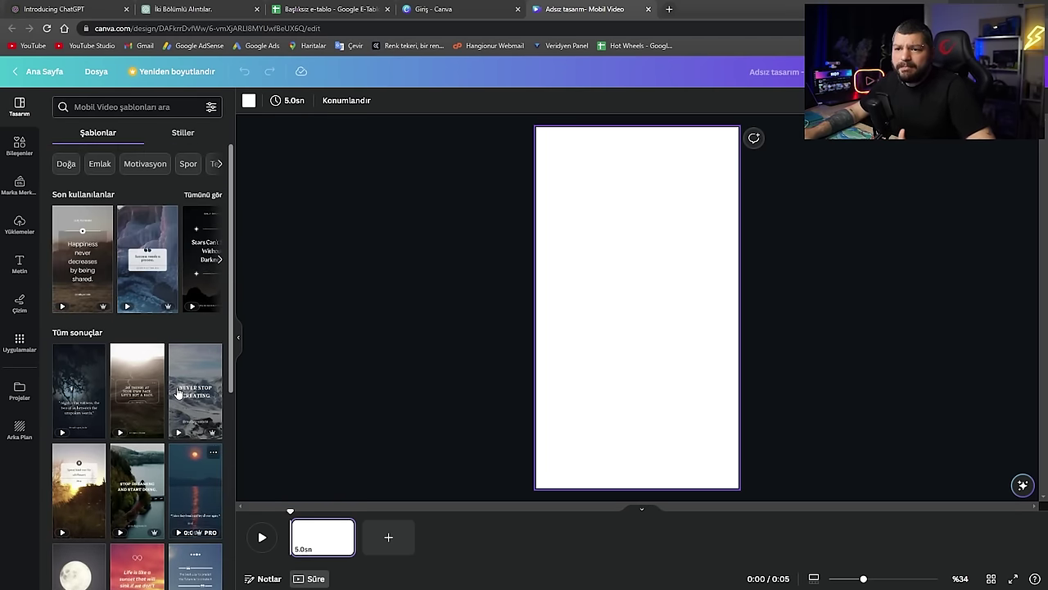
click(82, 266)
scroll(164, 369, down, 5)
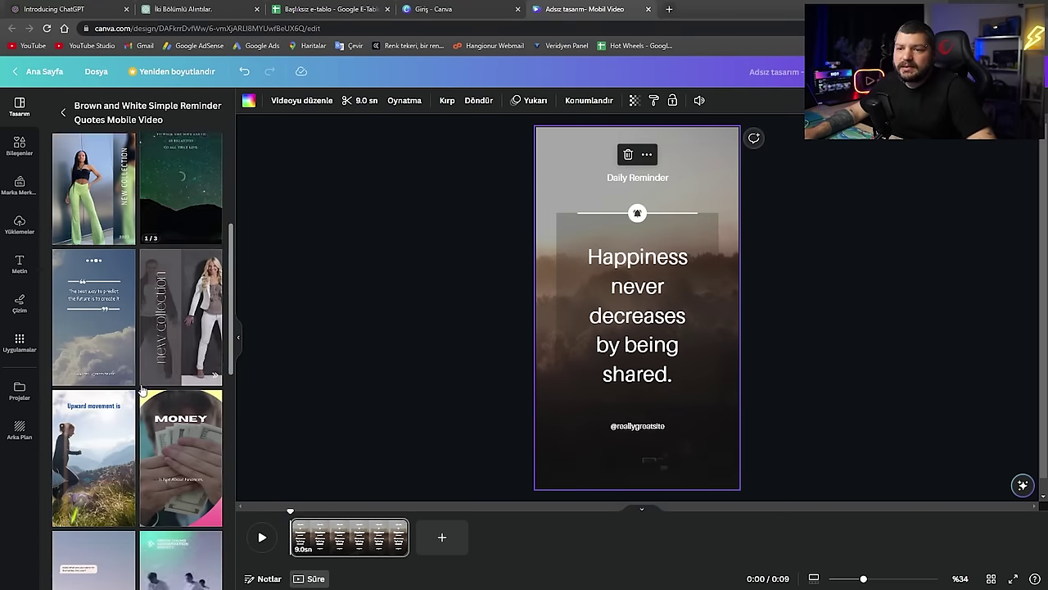
scroll(163, 368, up, 5)
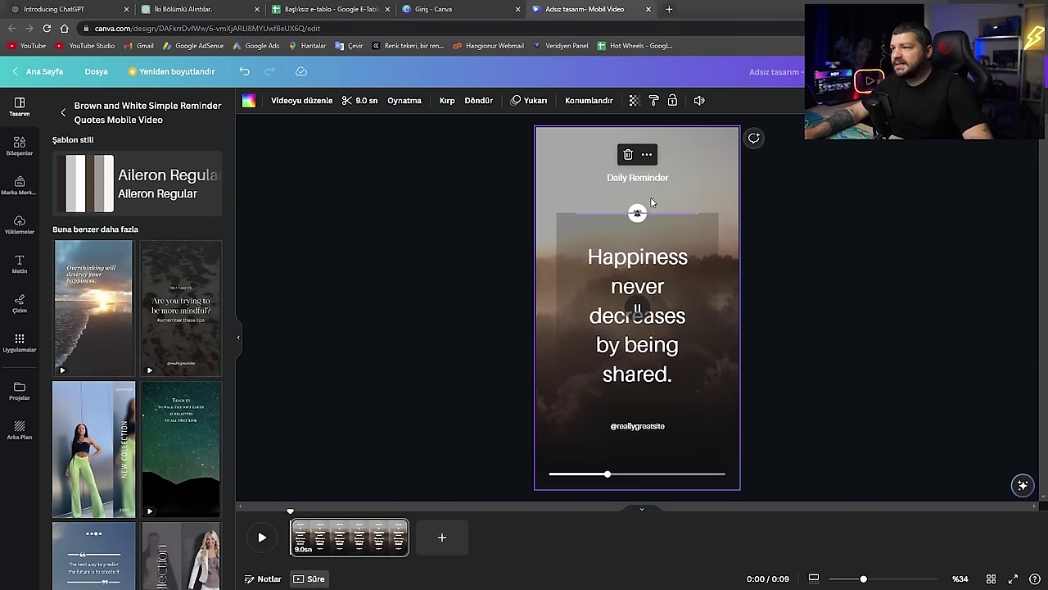
Replace the design's "Daily Reminder" heading with "Günlük Notlar 1" from cell A2 of the Google Sheets spreadsheet
click(322, 11)
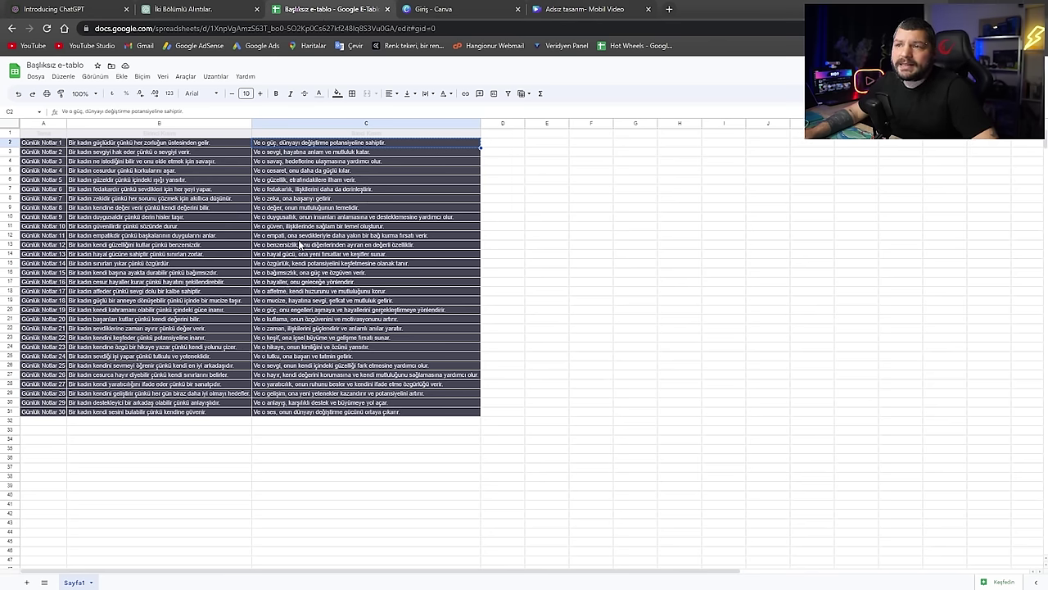
click(52, 145)
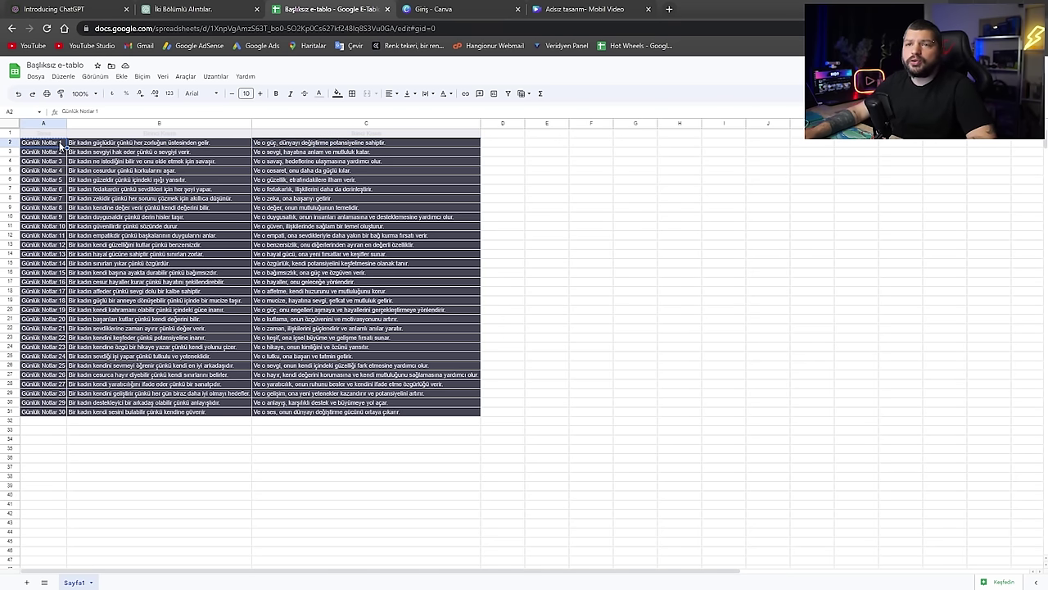
click(583, 9)
click(638, 177)
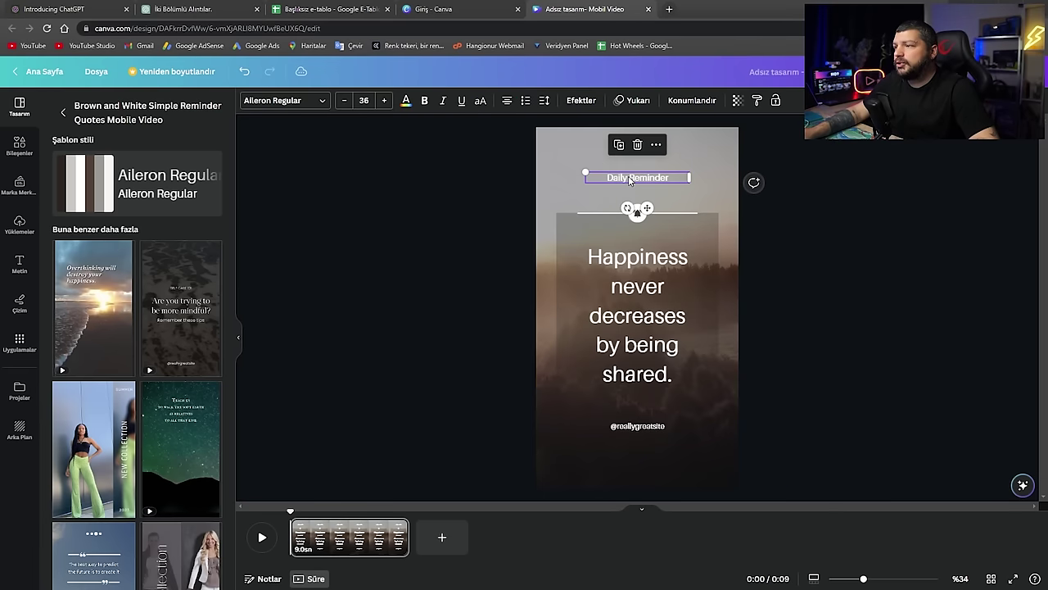
click(637, 177)
key(ctrl+v)
key(Escape)
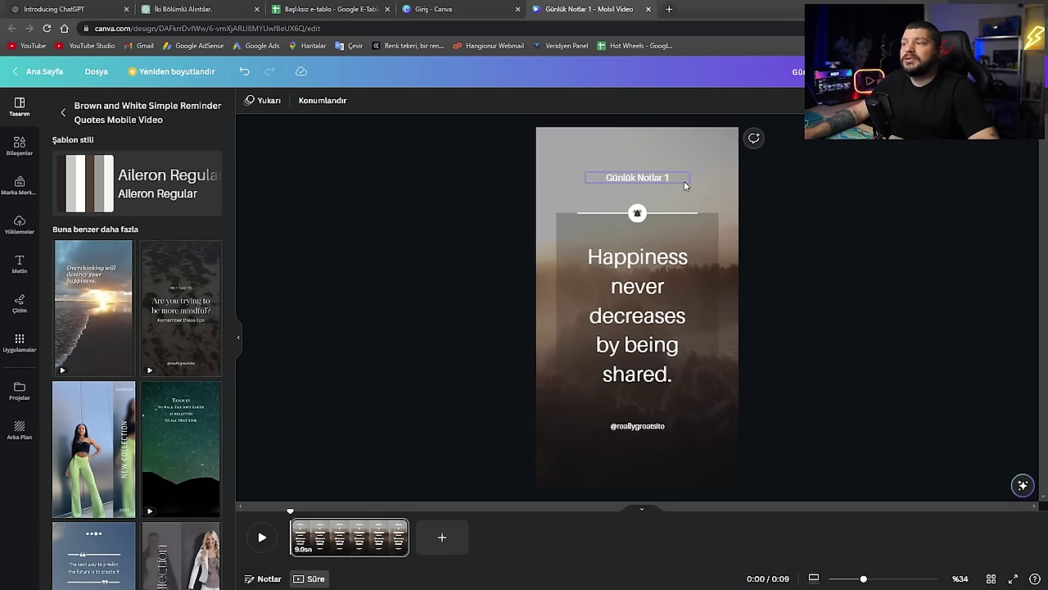
Replace the main quote with the spreadsheet's B2 text "Bir kadın güçlüdür çünkü her zorluğun üstesinden gelir." and move it slightly up
click(361, 9)
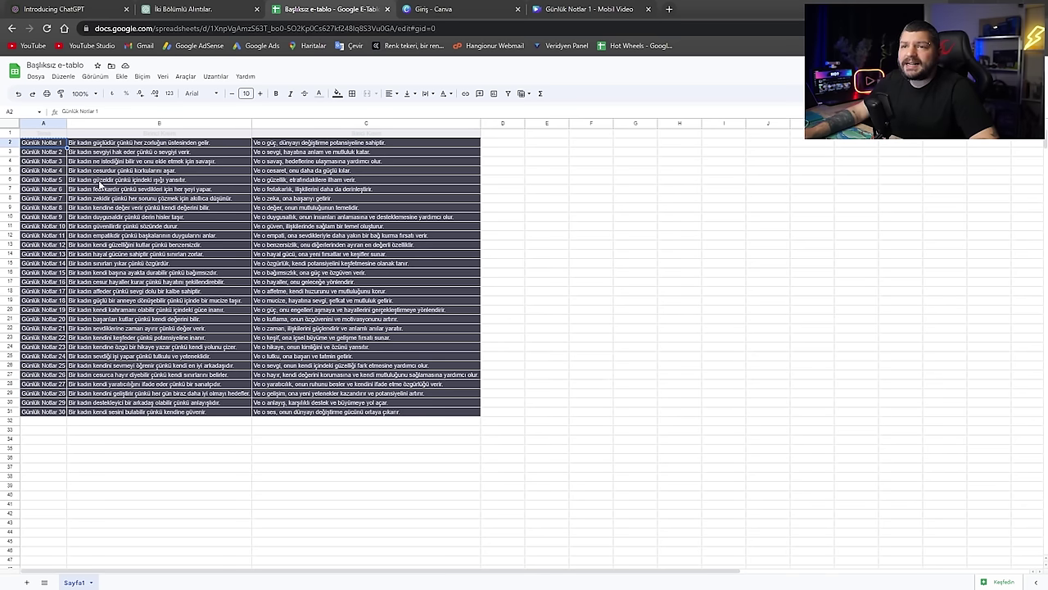
click(103, 144)
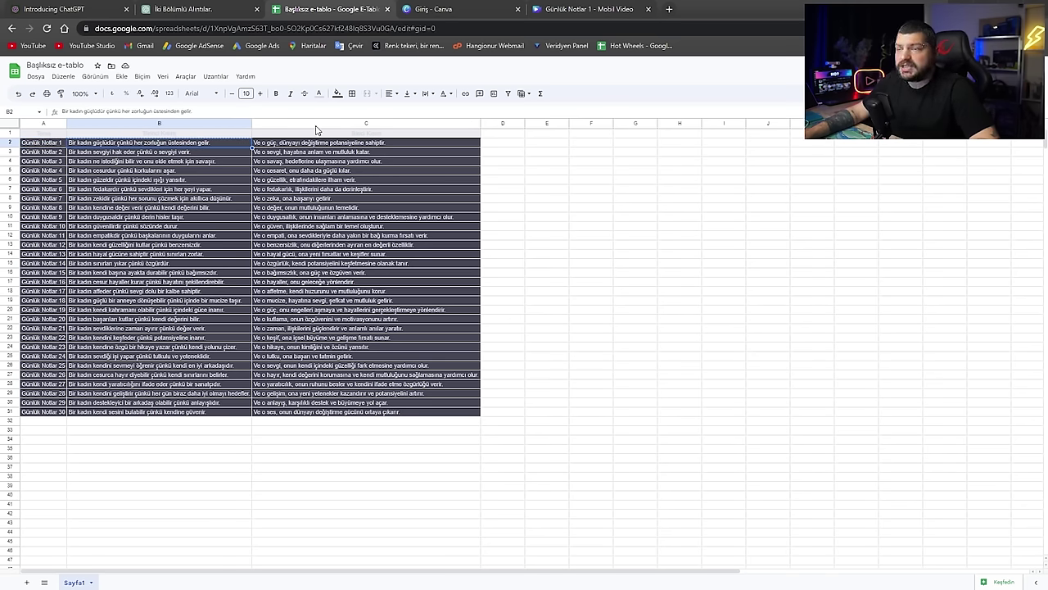
click(590, 9)
double_click(637, 319)
text(Bir kadın güçlüdür çünkü her zorluğun üstesinden gelir.)
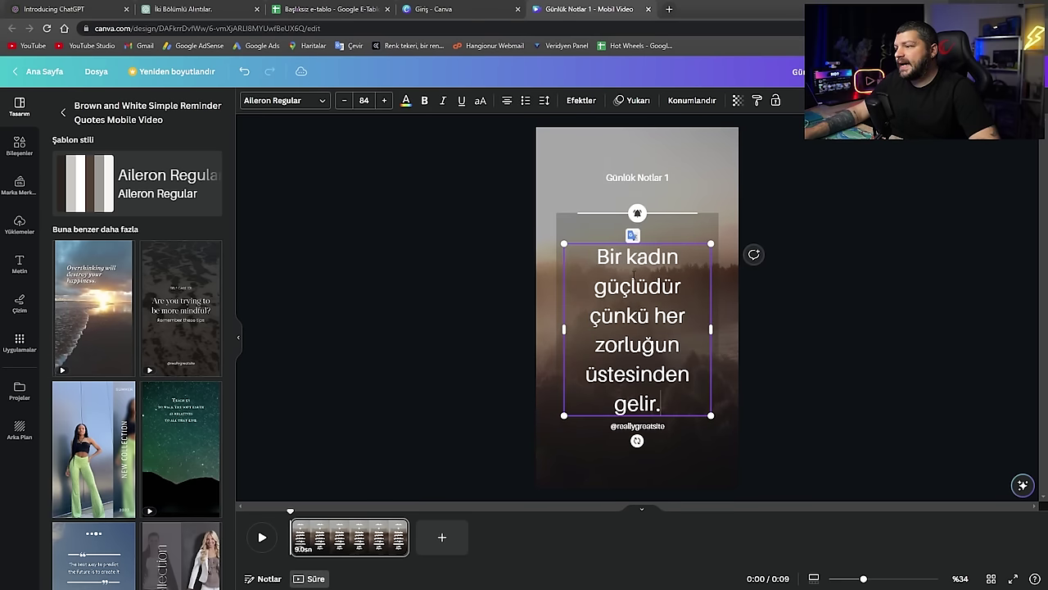
key(Escape)
drag(647, 338, 647, 325)
click(822, 330)
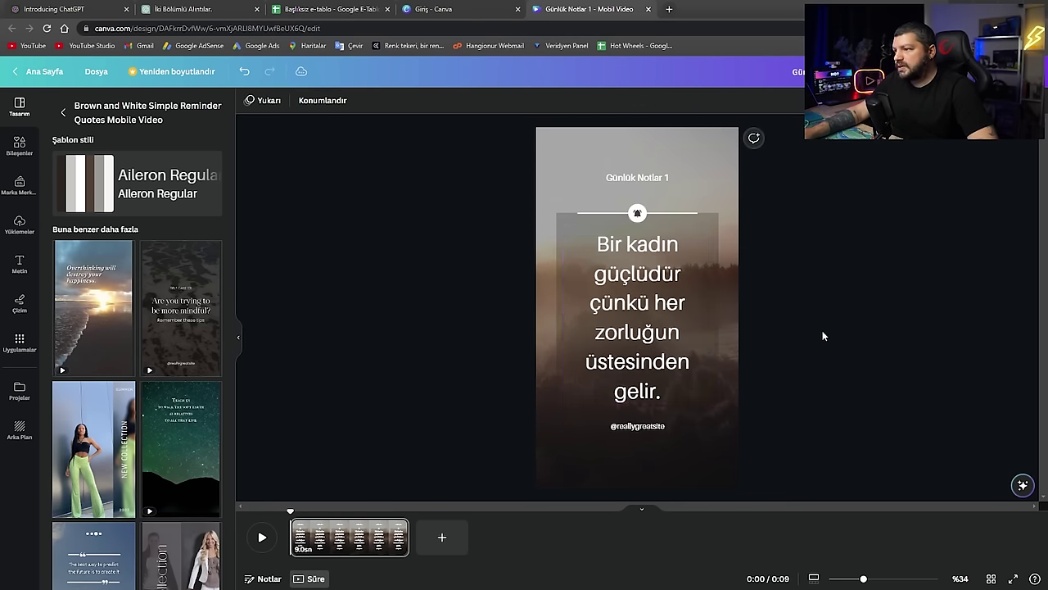
Show the quote text's timing, extend the page to 10.5 seconds and make the text end shortly before the page does
right_click(626, 310)
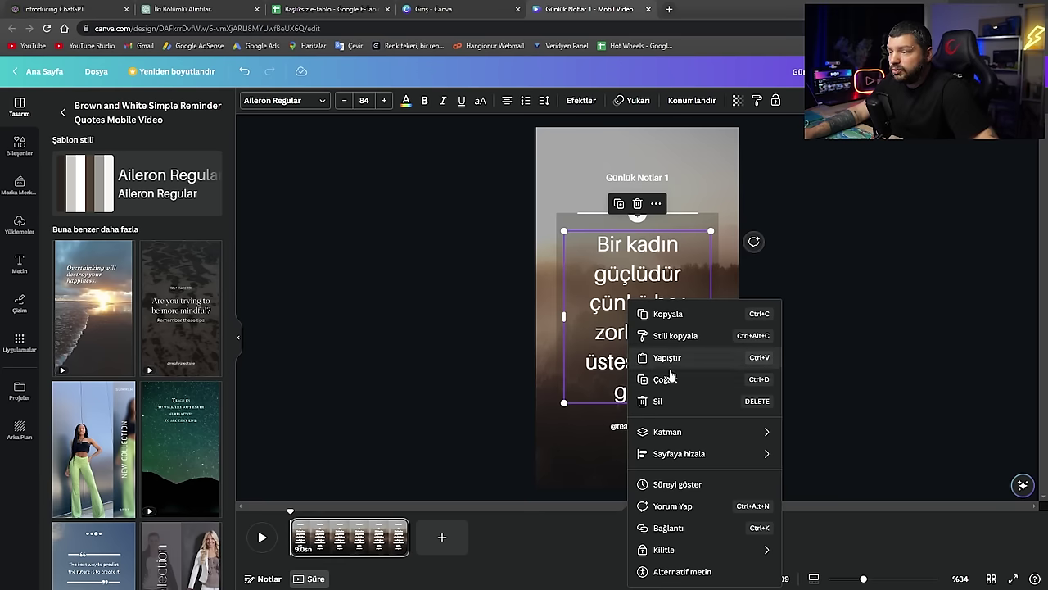
click(675, 484)
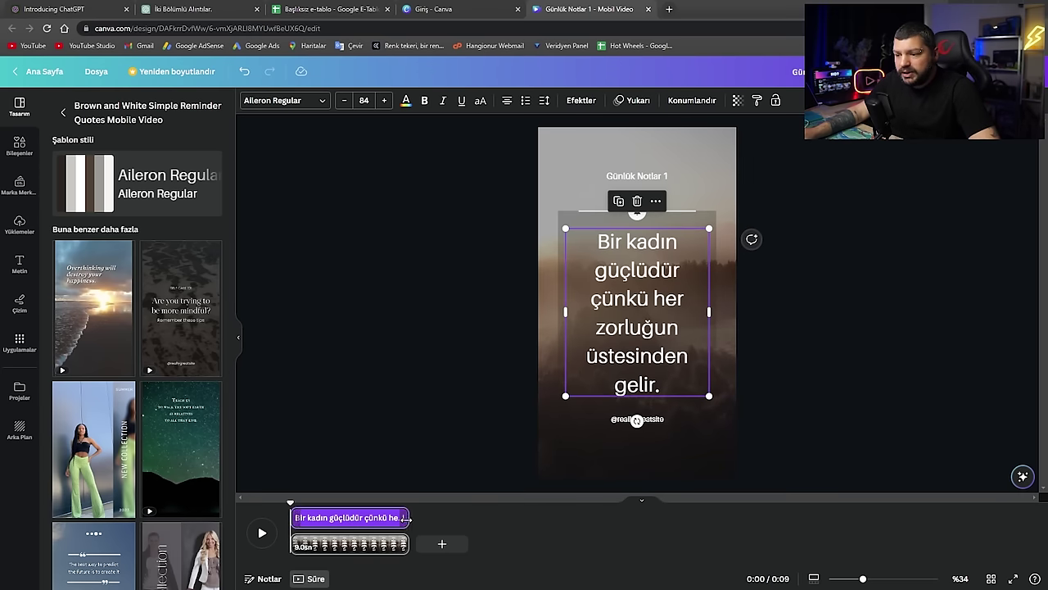
mouse_move(410, 517)
mouse_down()
mouse_move(374, 520)
mouse_move(402, 518)
mouse_move(410, 547)
mouse_move(427, 543)
mouse_move(402, 517)
mouse_move(402, 494)
mouse_move(416, 494)
mouse_move(393, 507)
mouse_up()
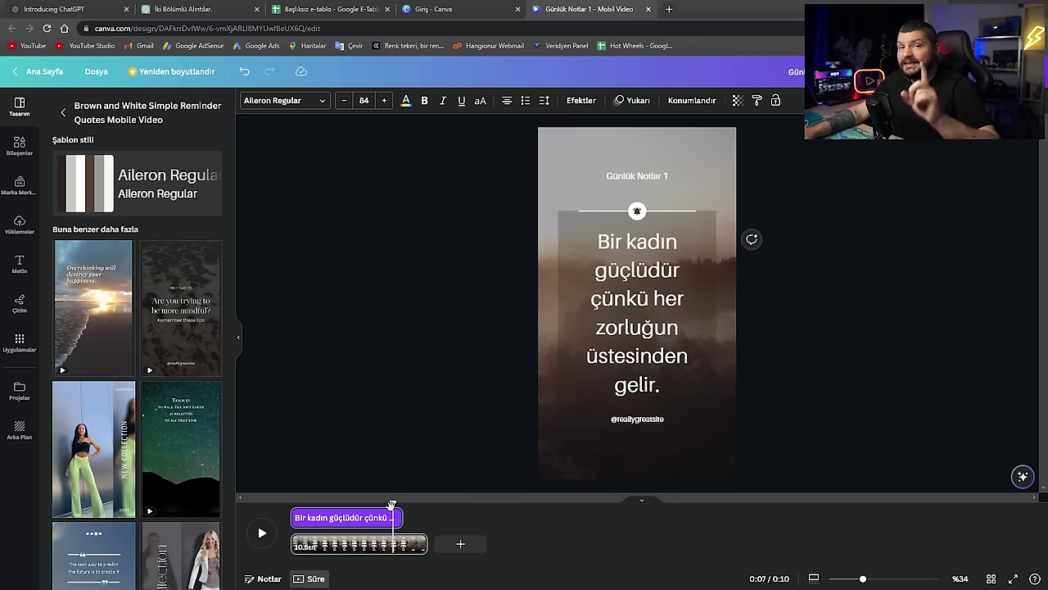
Duplicate the quote text, replace the copy with C2's "Ve o güç, dünyayı değiştirme potansiyeline sahiptir." and place it over the first quote
click(633, 317)
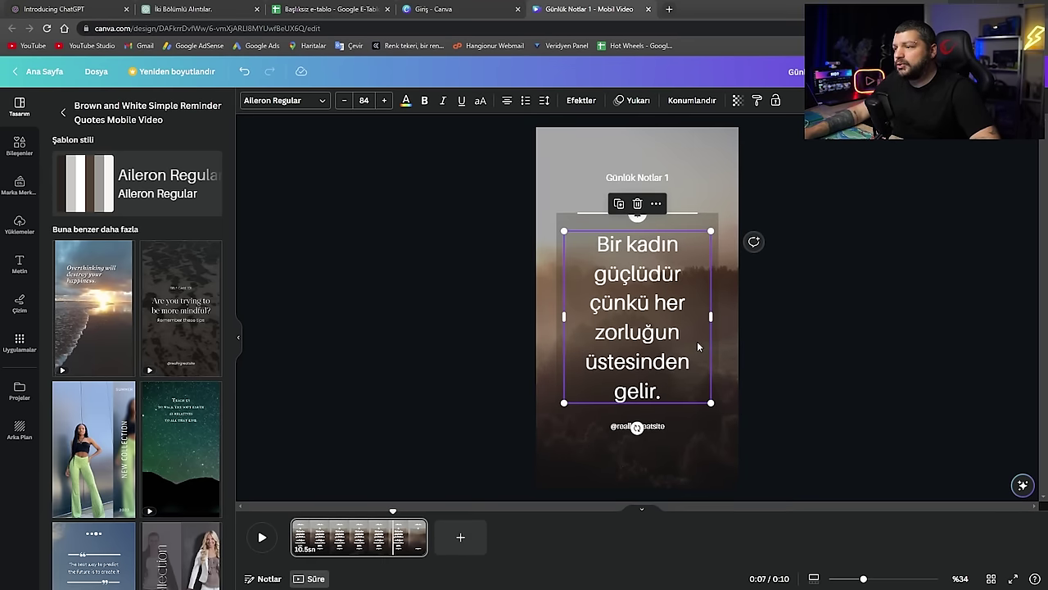
key(ctrl+d)
drag(675, 323, 701, 401)
click(324, 9)
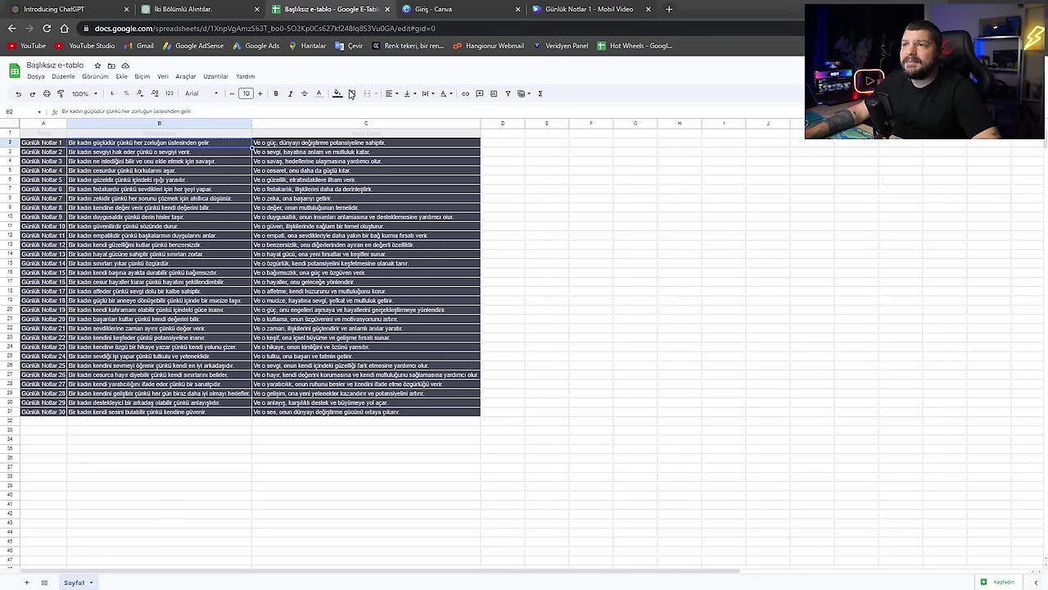
click(301, 145)
key(ctrl+c)
click(583, 9)
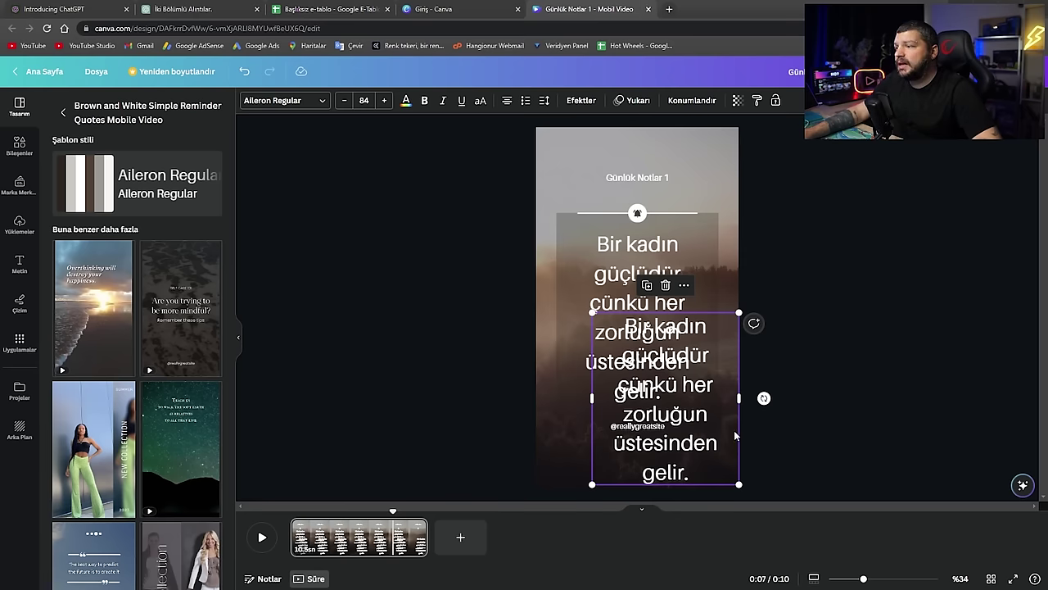
double_click(676, 405)
key(ctrl+v)
drag(667, 394, 634, 311)
Show the second quote's timing and make it start near the page's end, where the first quote disappears
right_click(636, 302)
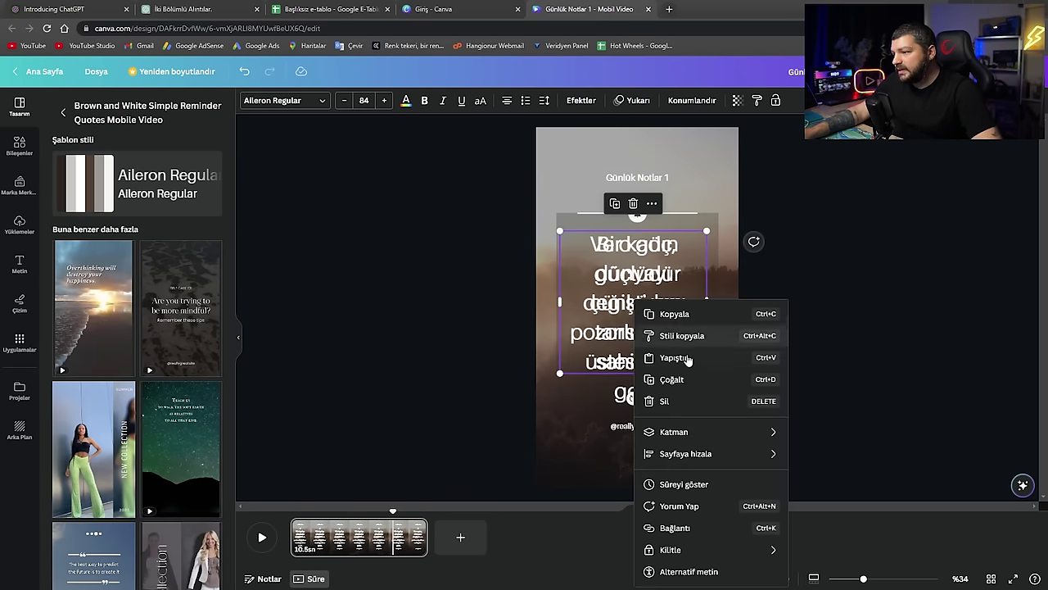
click(680, 486)
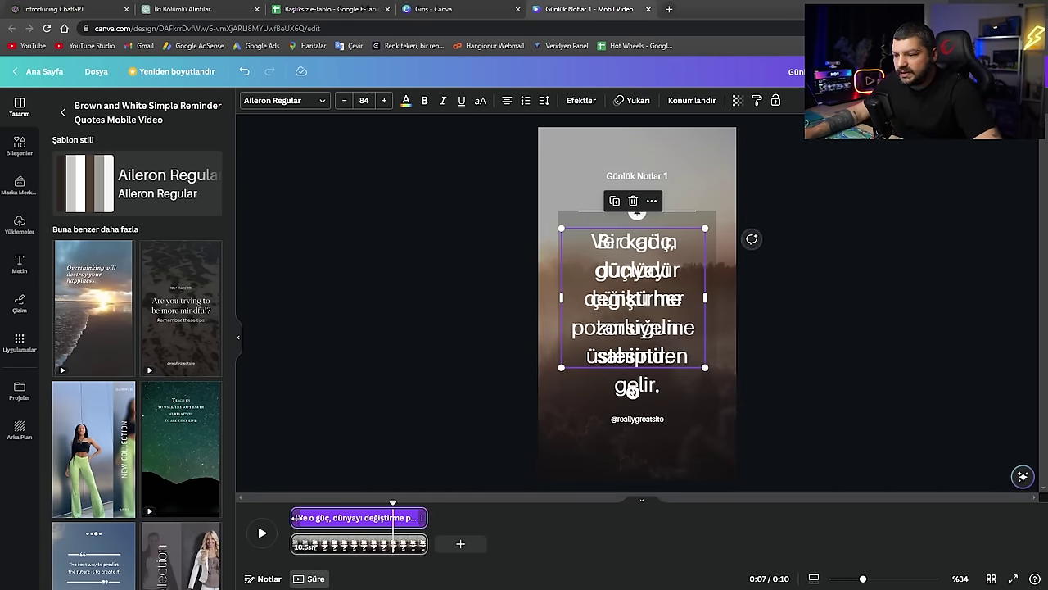
drag(292, 521, 401, 520)
Play the video to check the switch from the first quote to the second near the end
key(space)
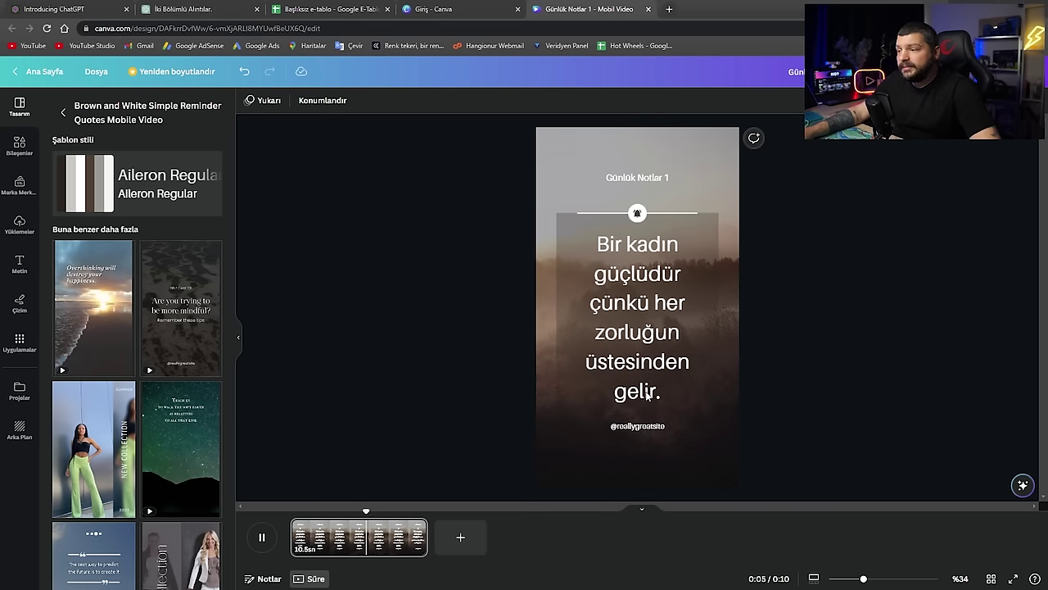
key(space)
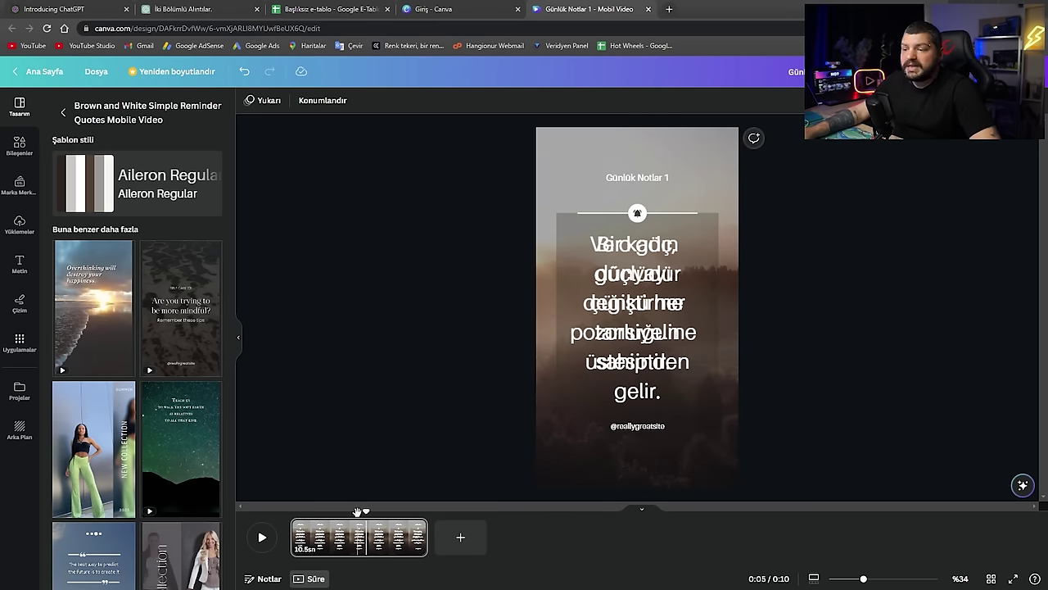
drag(357, 511, 366, 510)
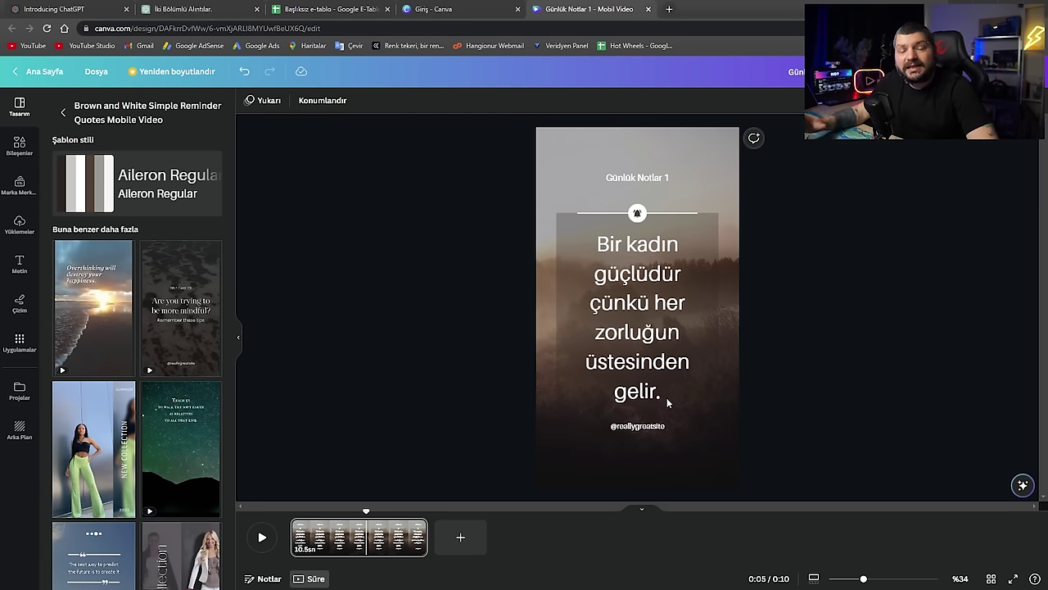
key(space)
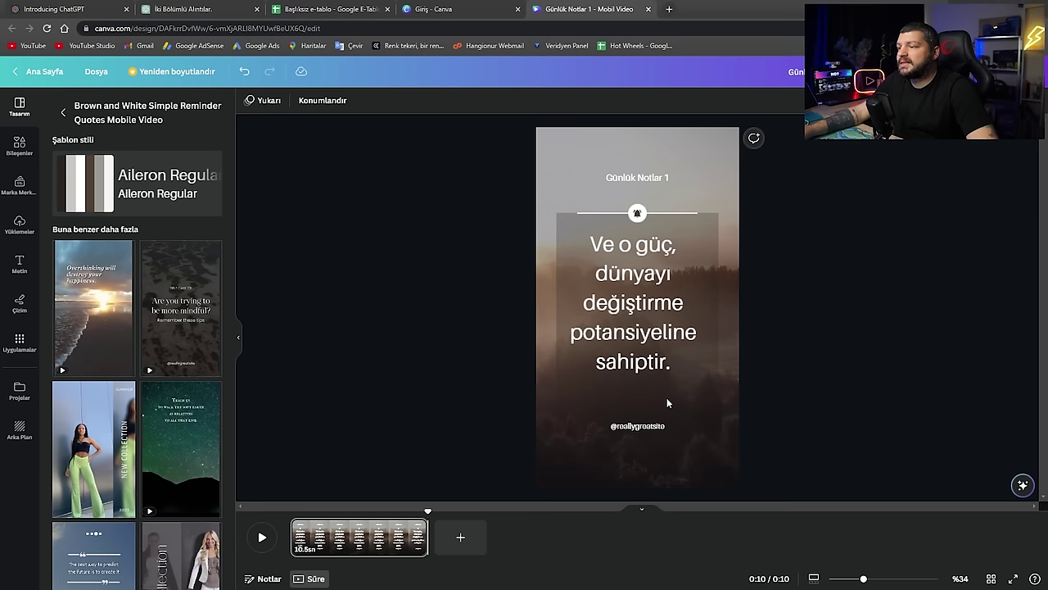
drag(427, 511, 405, 510)
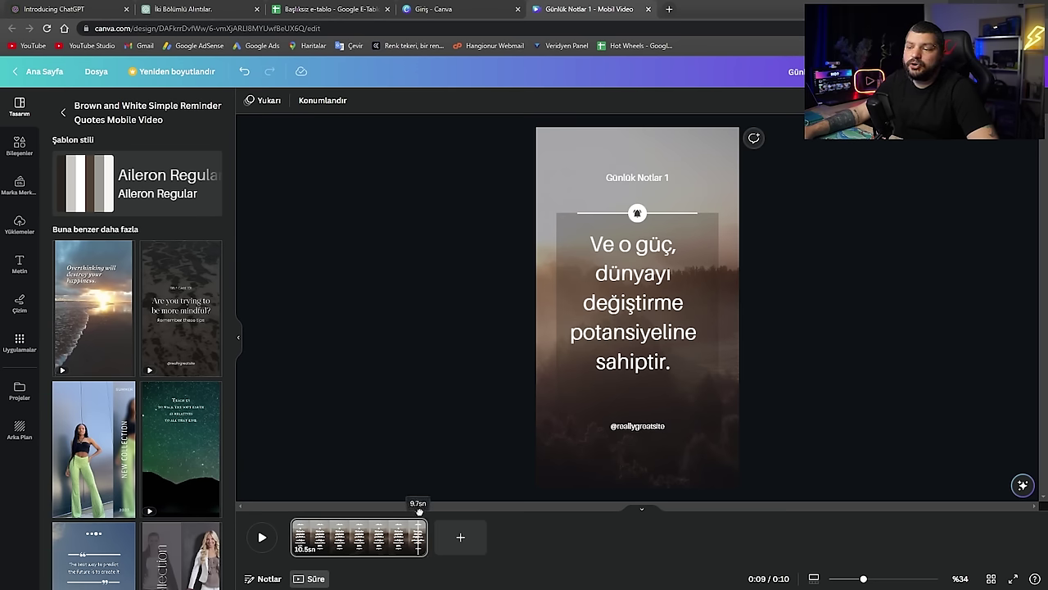
click(637, 426)
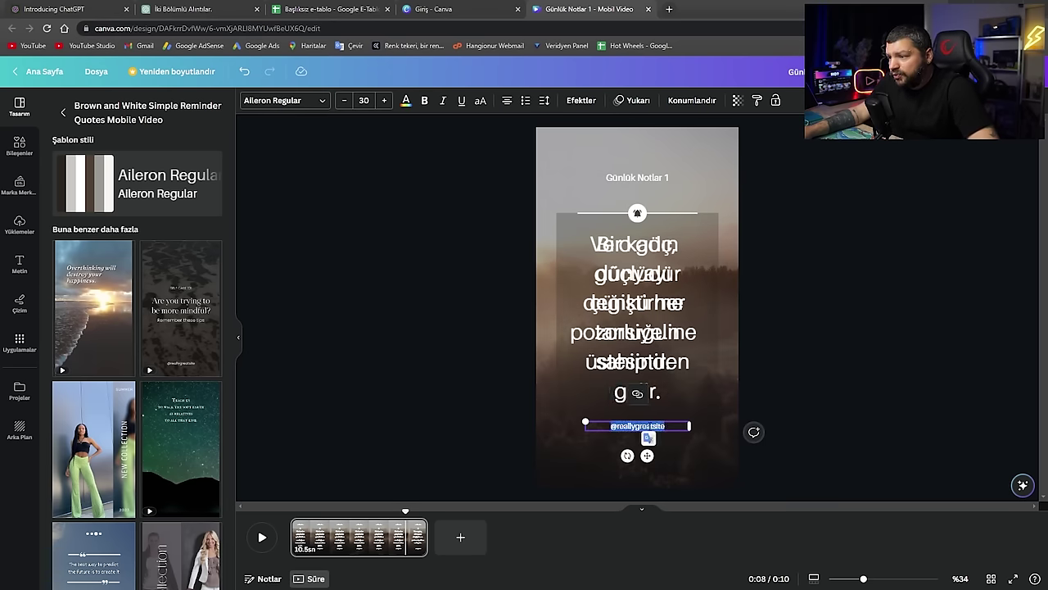
click(646, 426)
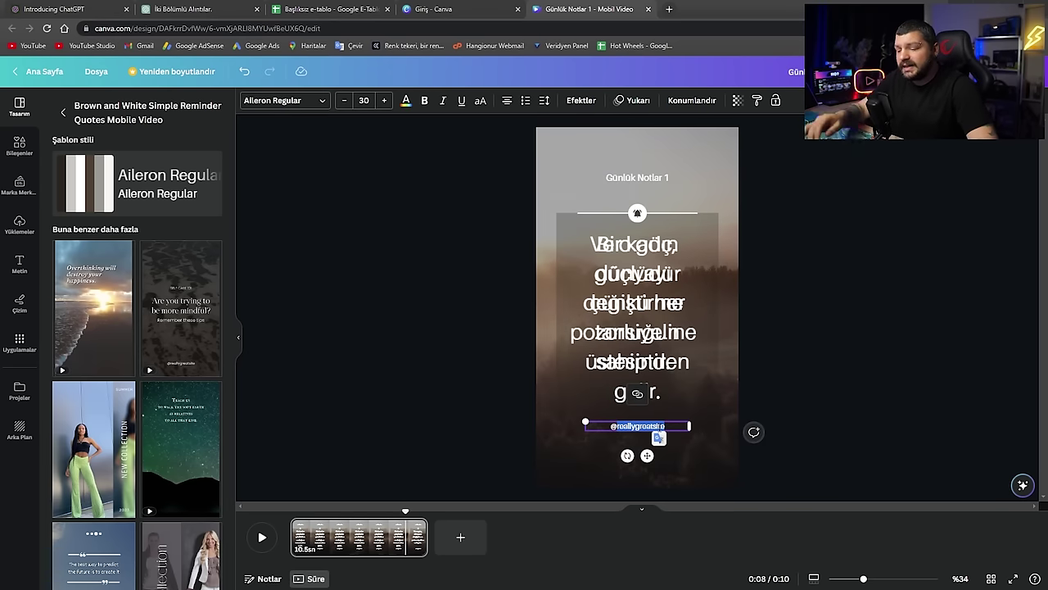
text(@youtu)
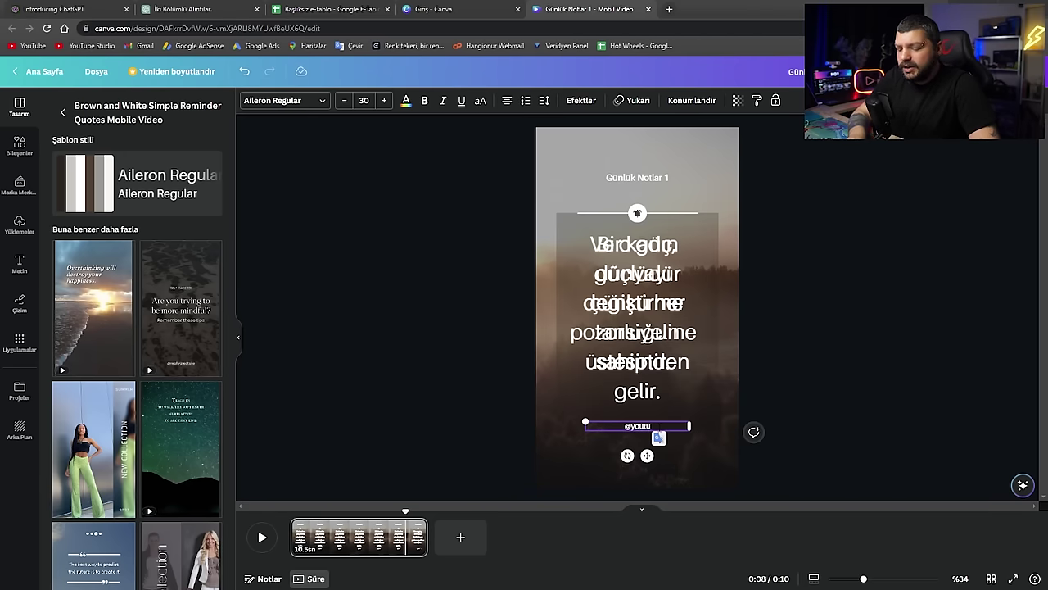
text(bekanalı)
click(868, 316)
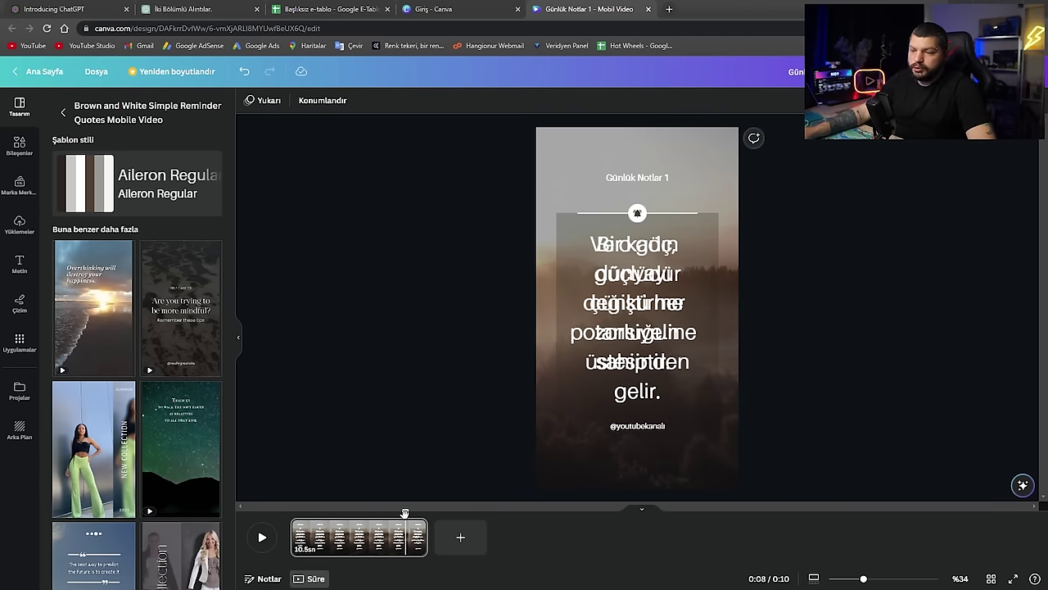
click(361, 513)
mouse_move(361, 513)
mouse_down()
mouse_move(421, 513)
mouse_move(367, 513)
mouse_move(370, 524)
mouse_up()
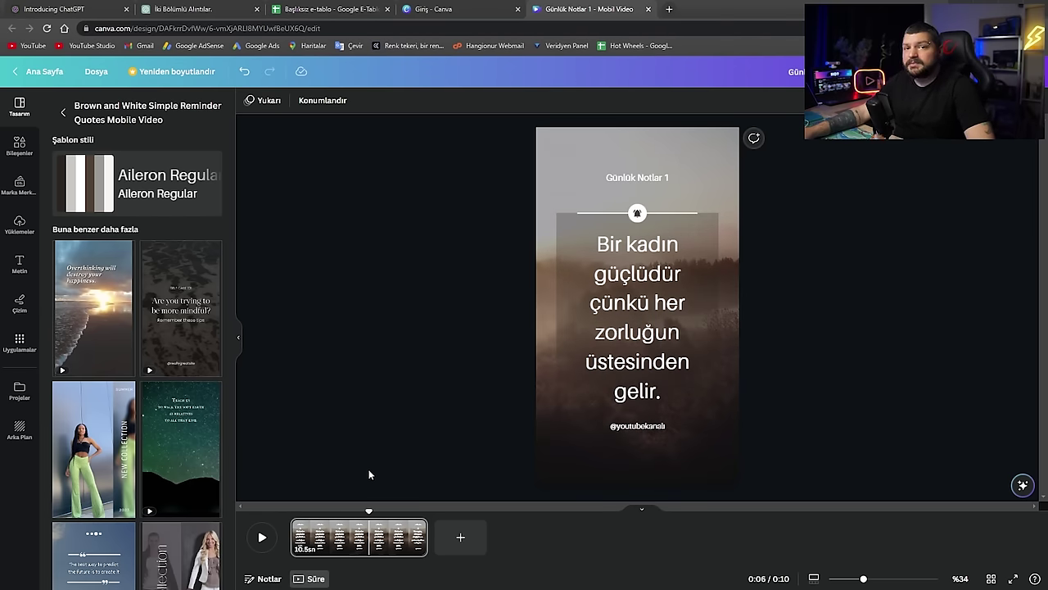
key(Left)
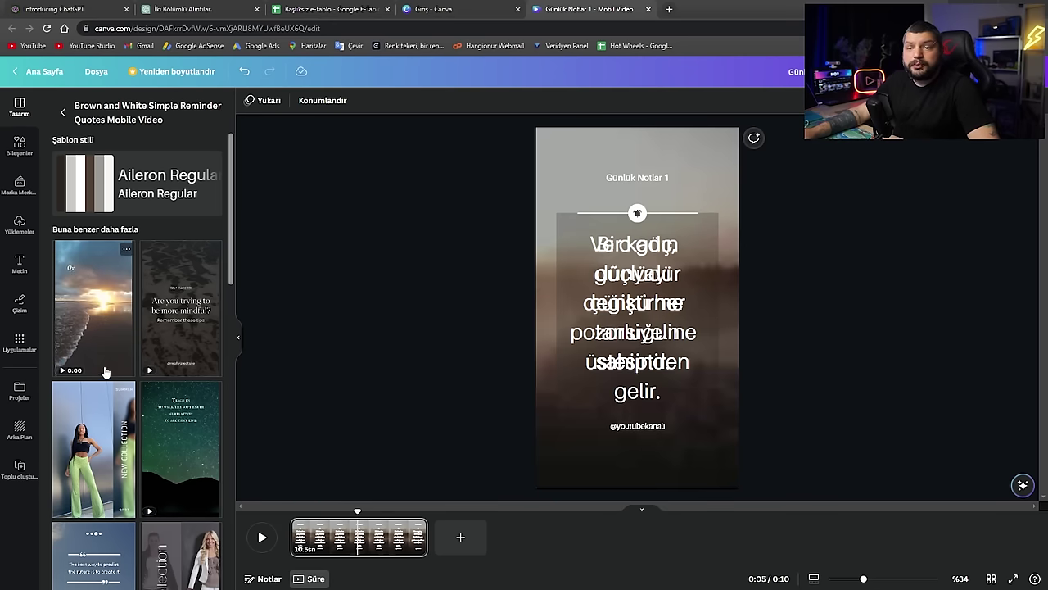
Open the Toplu oluştur app and start entering its data manually
click(19, 344)
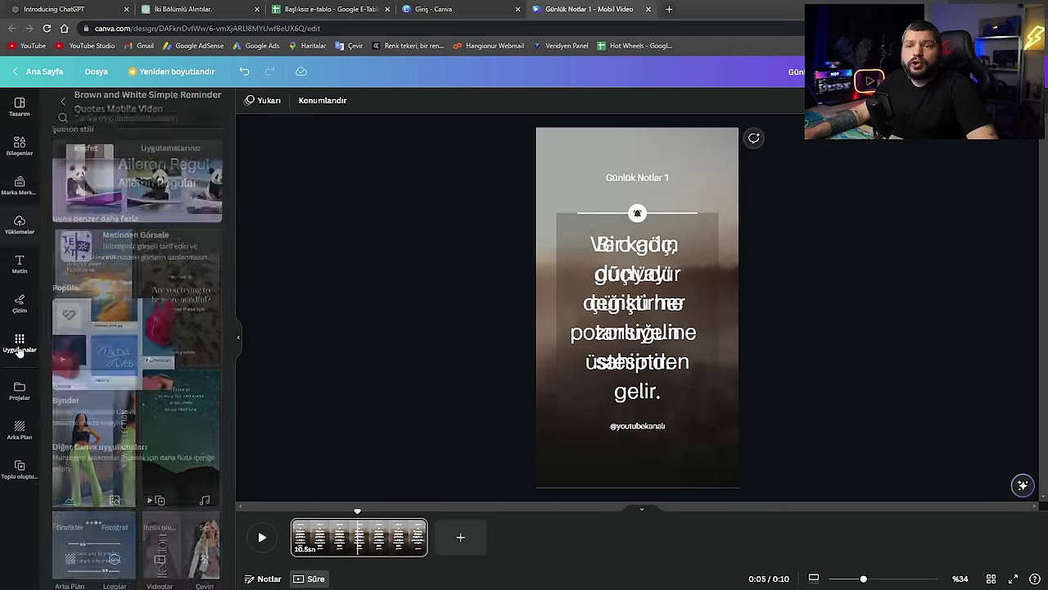
scroll(131, 329, down, 1)
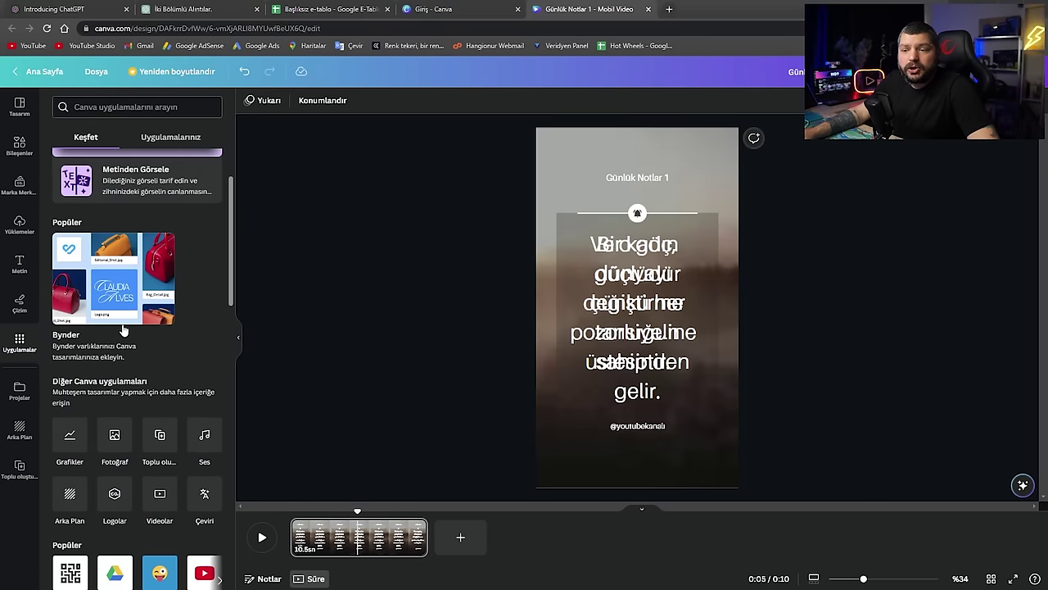
click(160, 436)
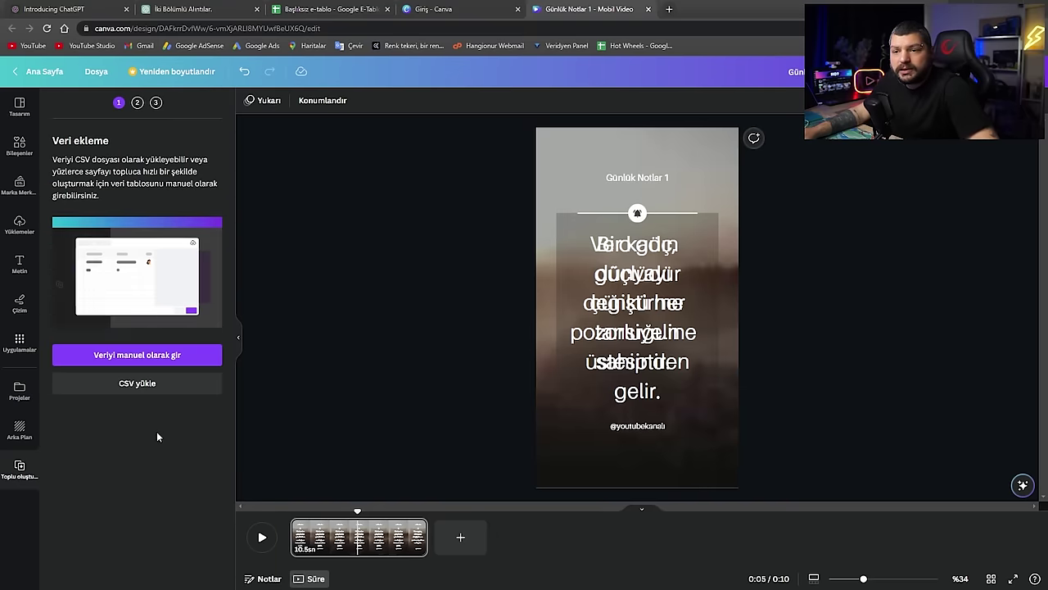
click(110, 358)
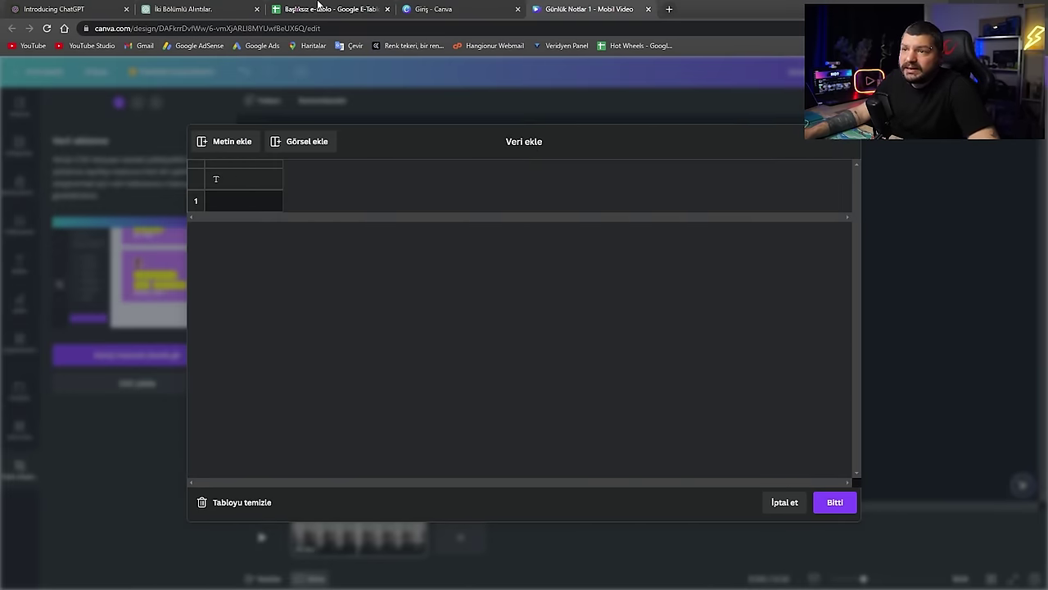
Copy A3:C31 from the Google Sheets quote table and paste it into Canva's bulk-create data table, starting at the first cell
click(318, 8)
click(49, 144)
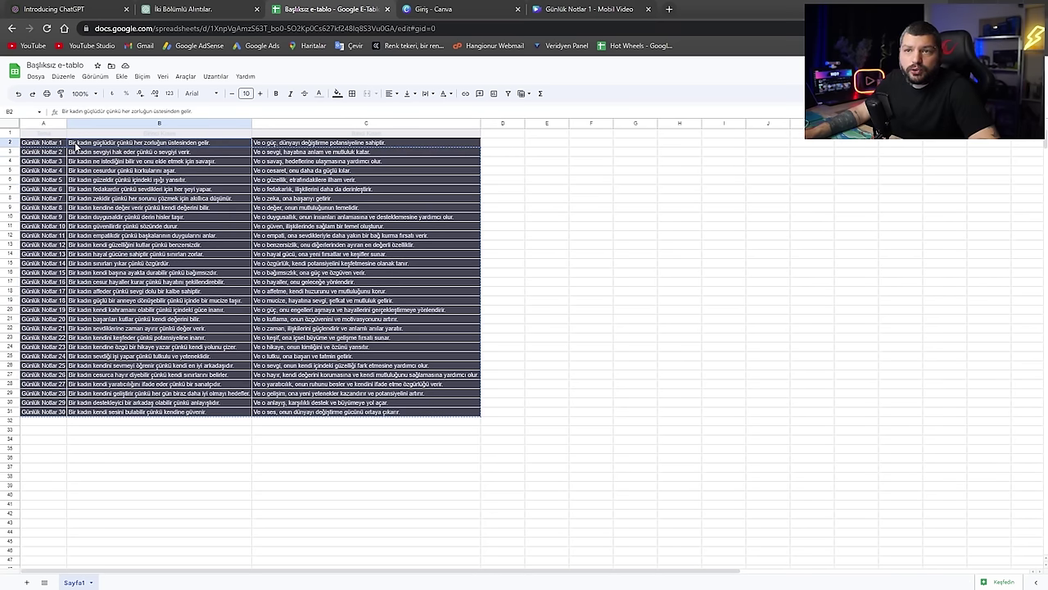
drag(42, 155, 341, 416)
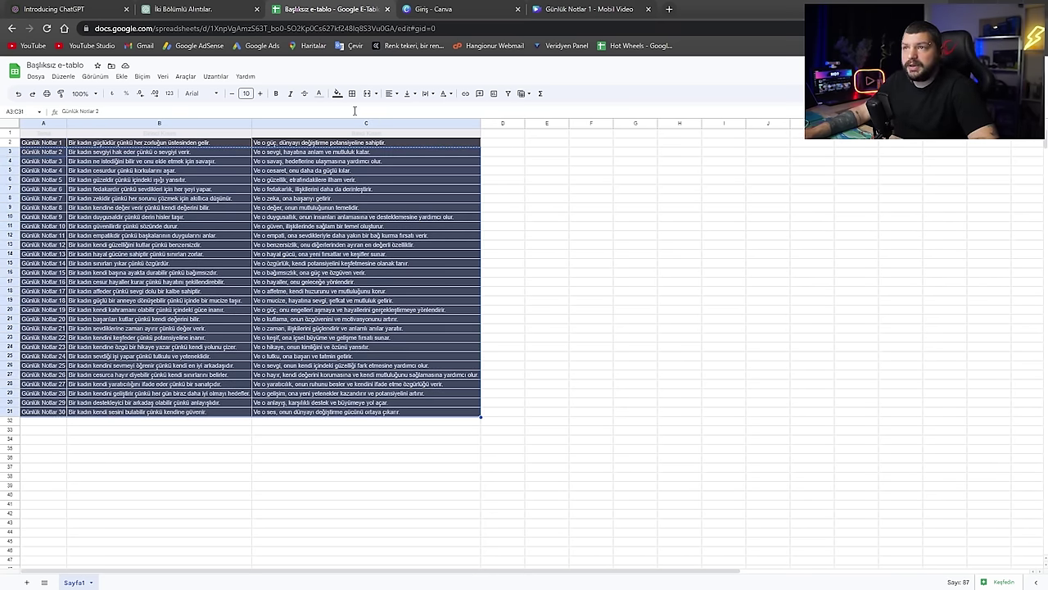
click(586, 9)
click(239, 200)
key(ctrl+v)
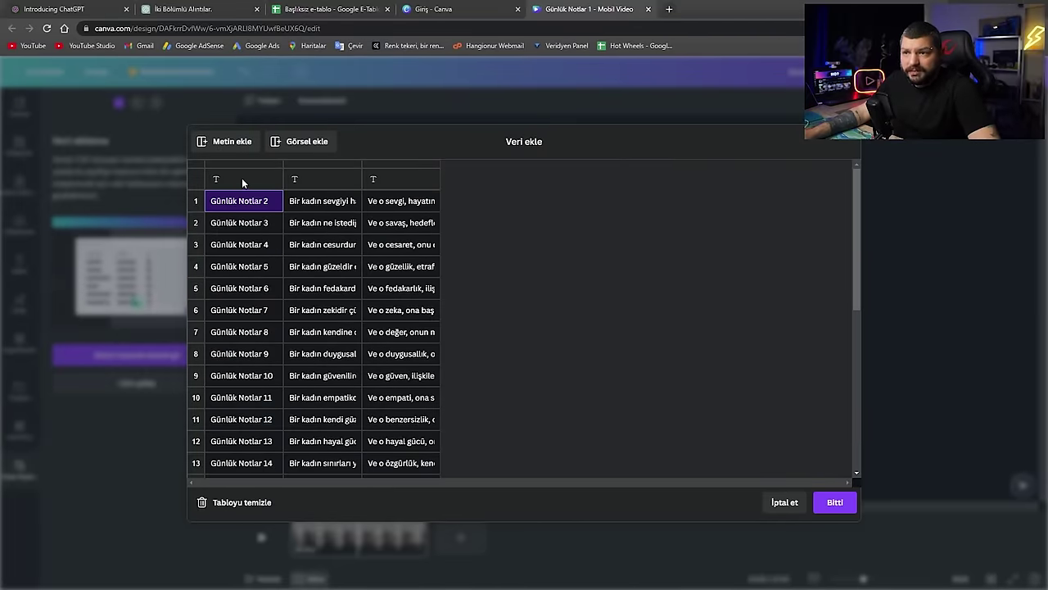
Name the three data columns "Tema", "Birinci Kısım" and "İkinci Kısım" and finish the table
click(242, 179)
text(Tem)
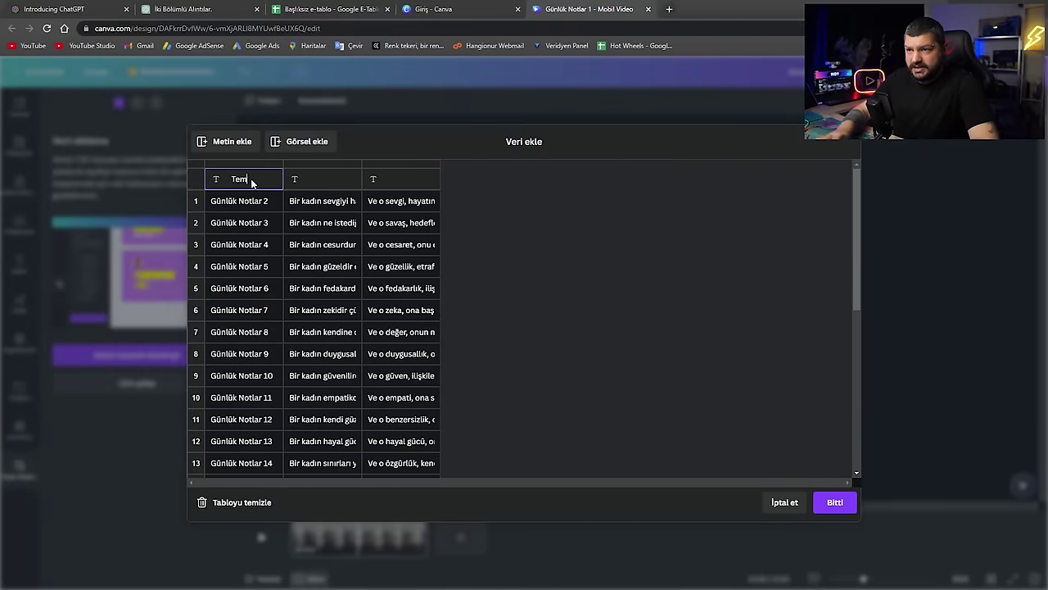
text(a)
click(326, 180)
text(Birinci)
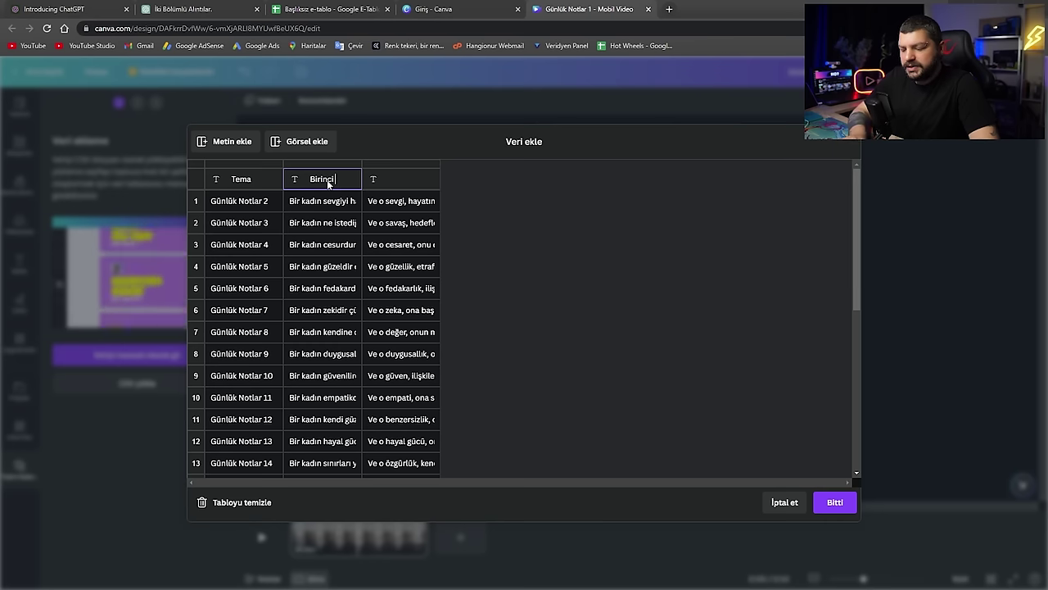
text( Kısım)
click(391, 178)
text(İkinciş)
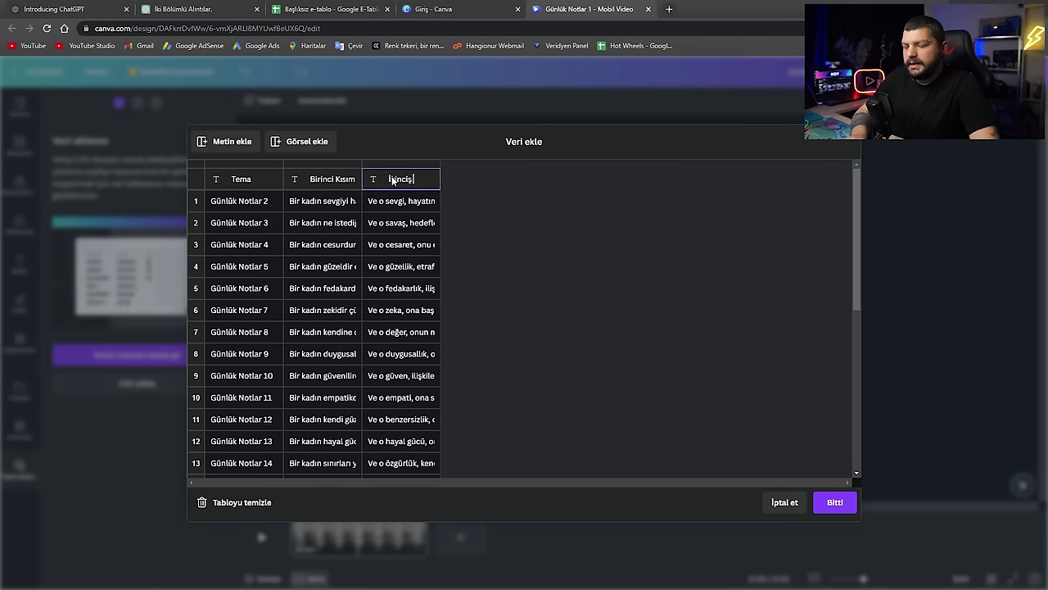
key(BackSpace)
text(Kısım)
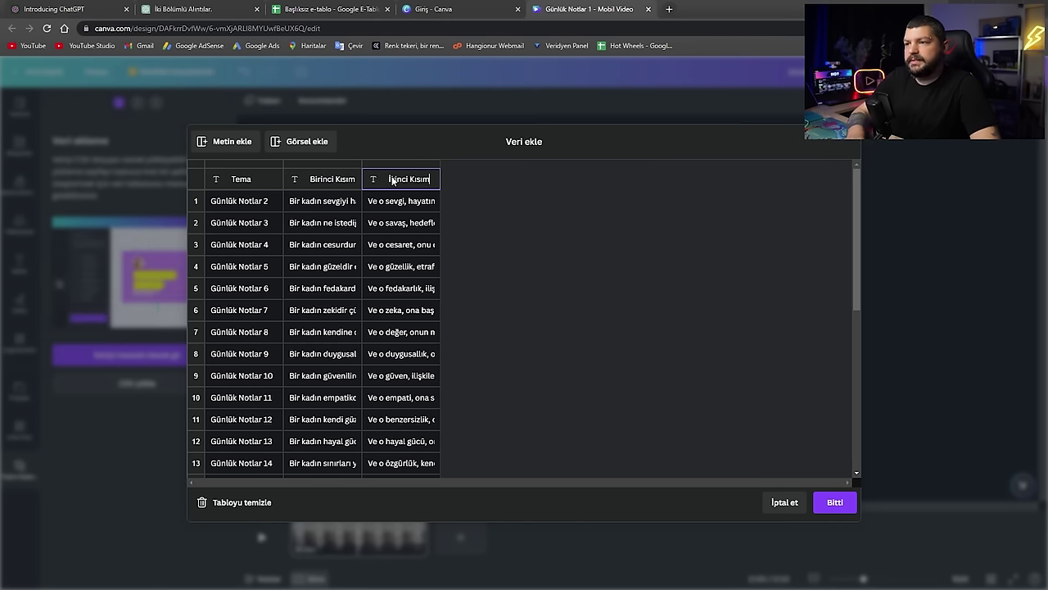
click(831, 501)
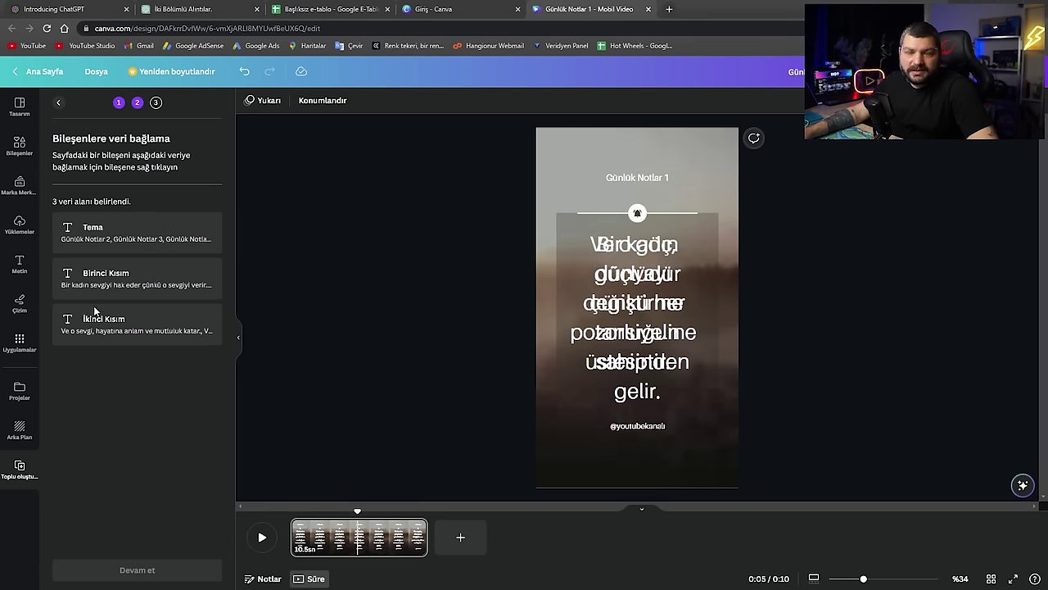
Connect the "Günlük Notlar 1" heading to the Tema data field
click(624, 183)
right_click(625, 181)
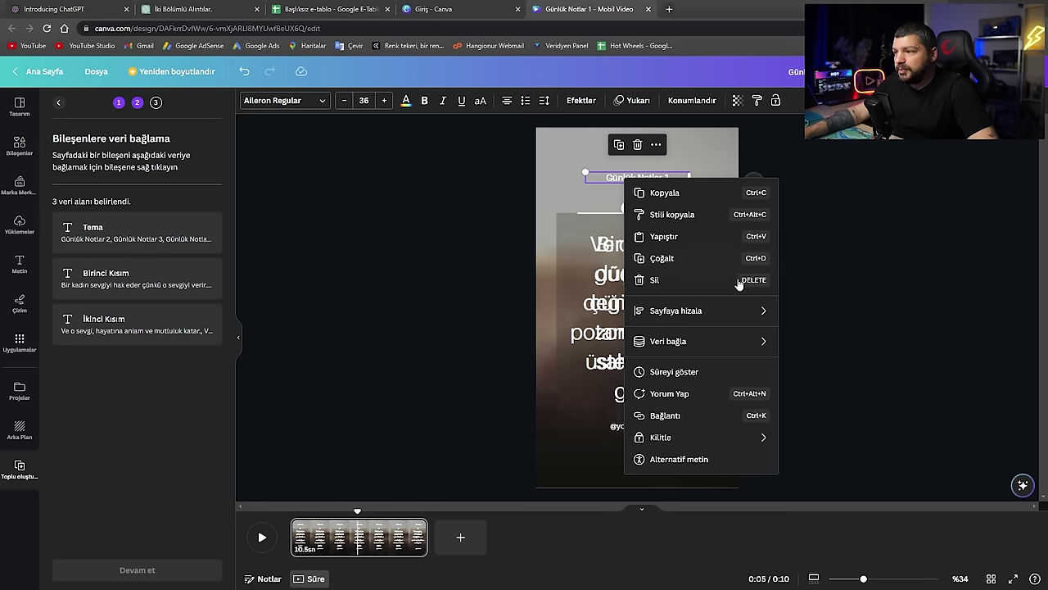
mouse_move(683, 346)
click(815, 345)
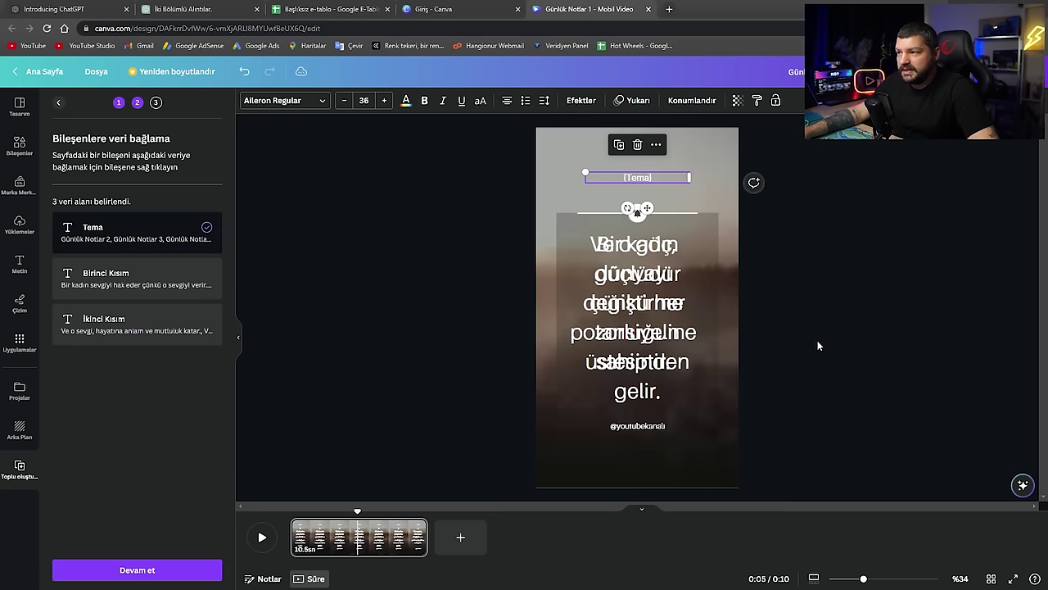
Connect the first quote text, "Bir kadın güçlüdür...", to the Birinci Kısım data field
click(324, 511)
click(624, 278)
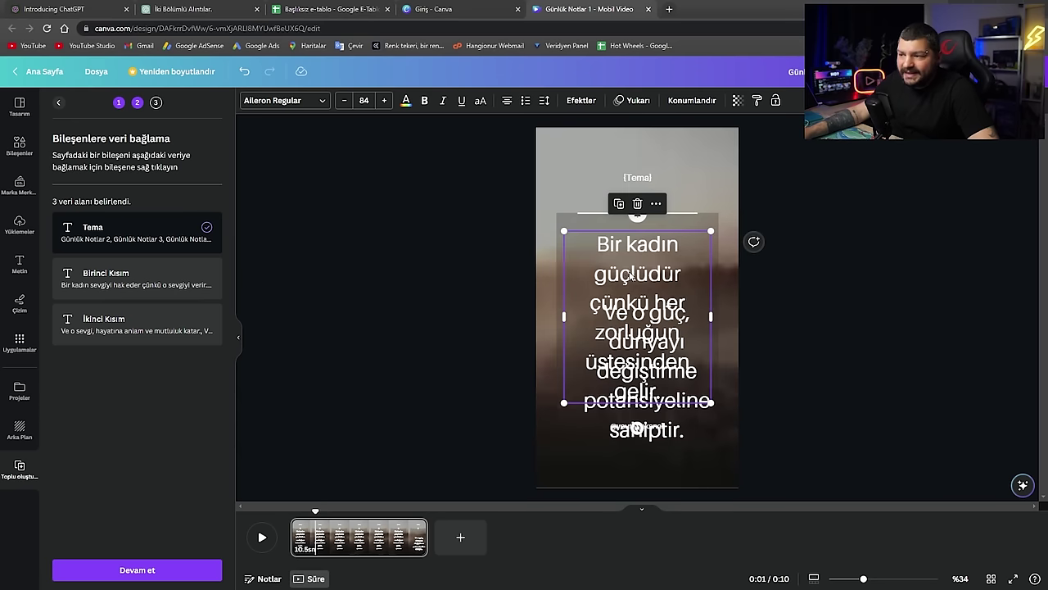
right_click(624, 278)
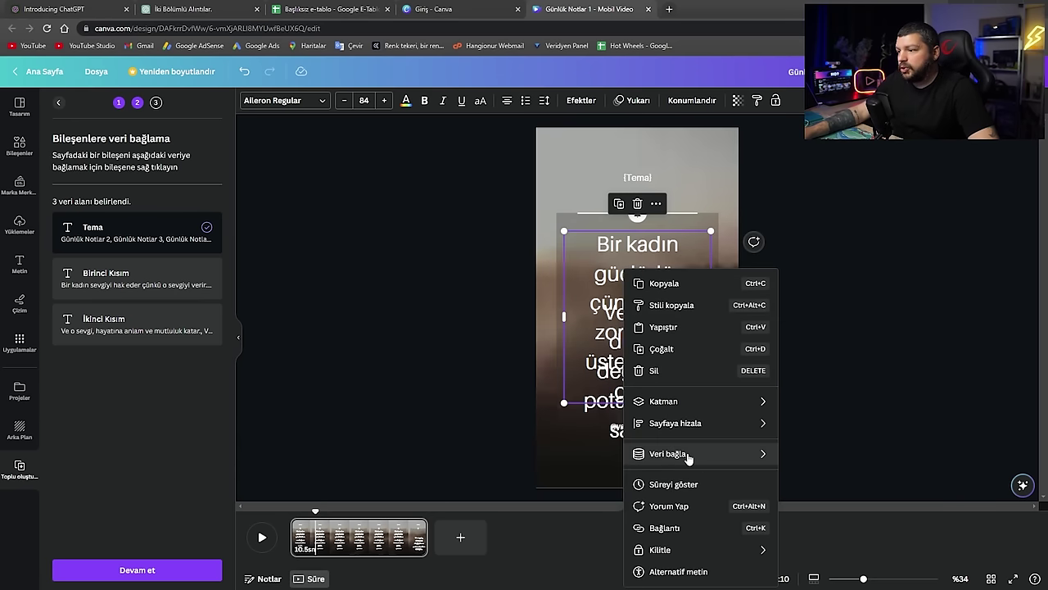
mouse_move(686, 453)
click(816, 481)
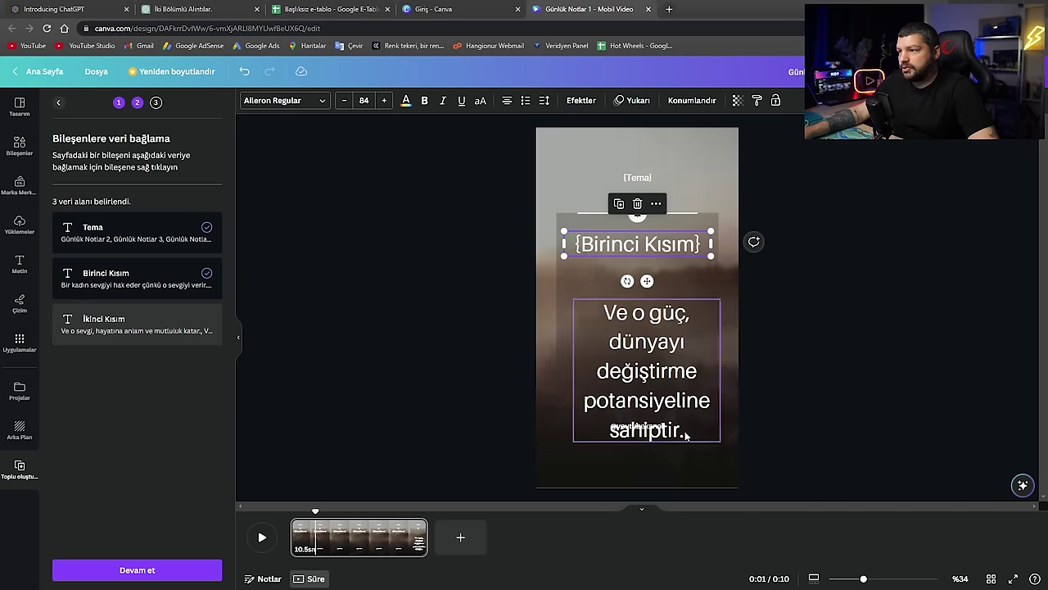
Align the second quote text over the first one and connect it to the İkinci Kısım data field
drag(645, 392, 638, 330)
right_click(638, 326)
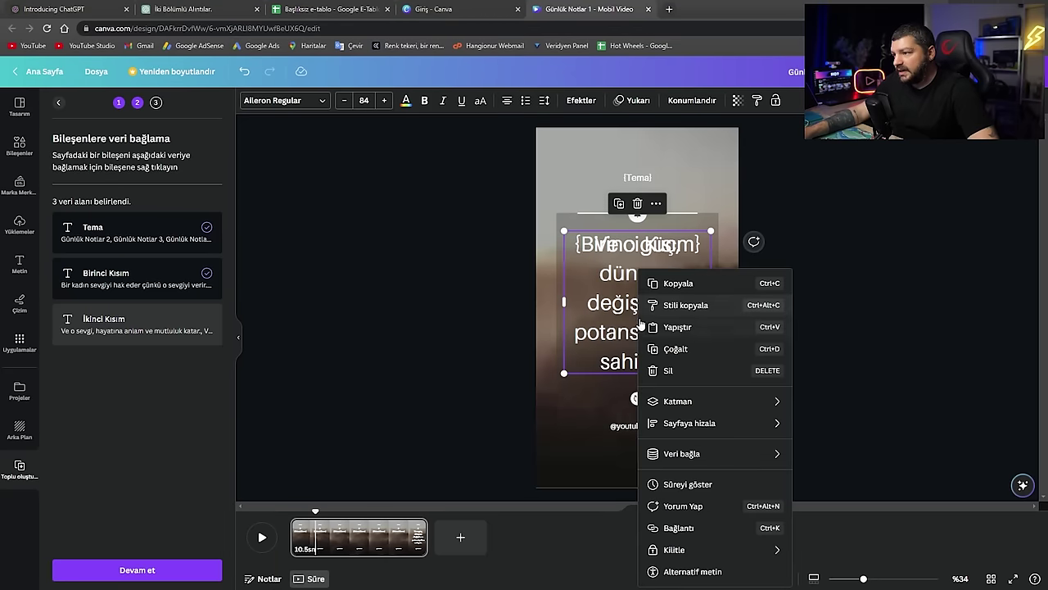
mouse_move(730, 454)
click(836, 502)
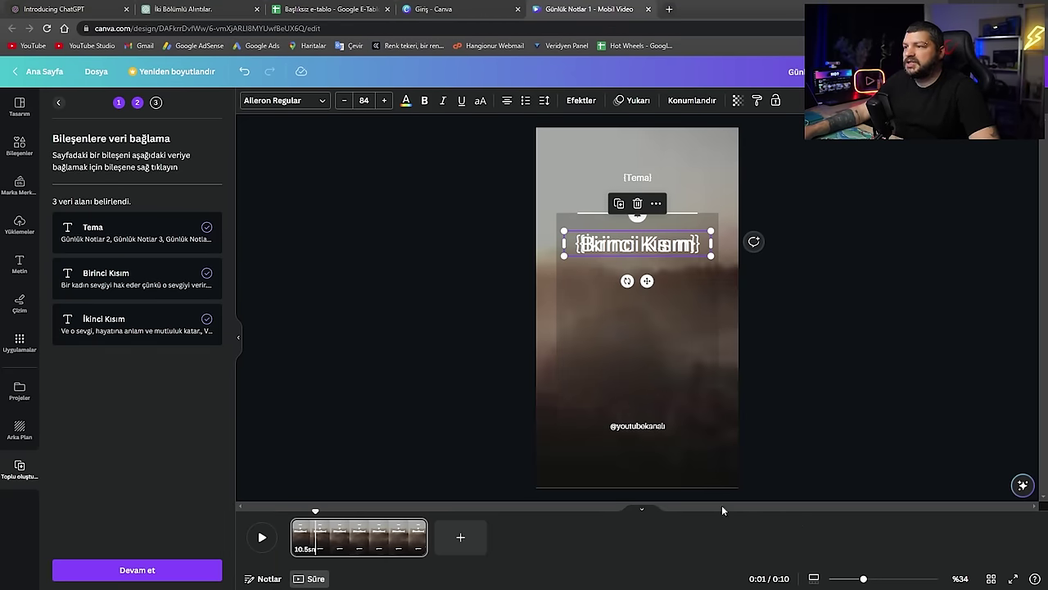
Continue with all 29 data rows selected and generate the 29 pages as a new design
click(165, 571)
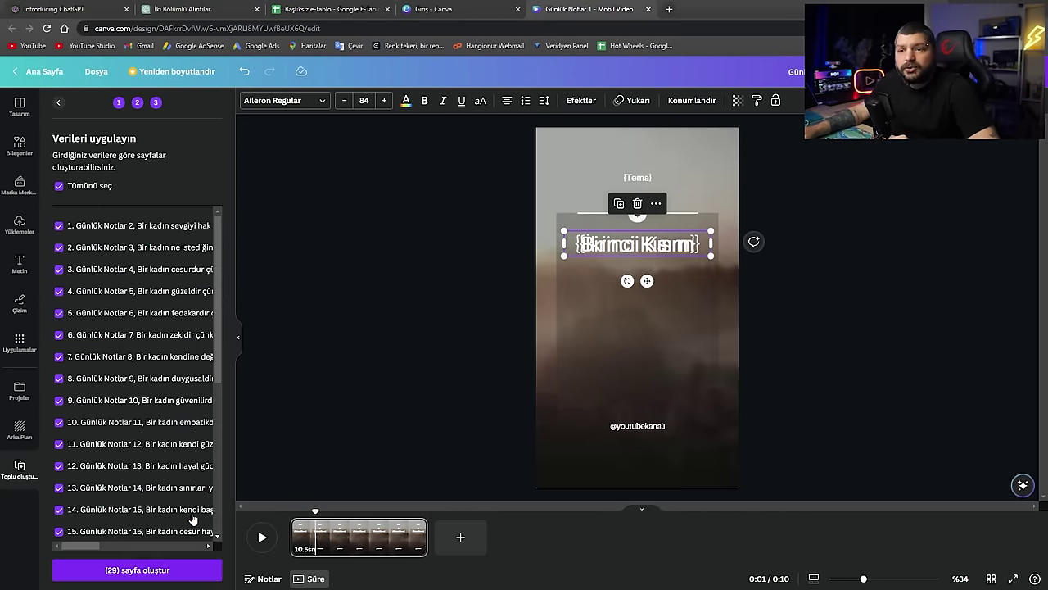
scroll(175, 266, down, 2)
scroll(176, 266, down, 4)
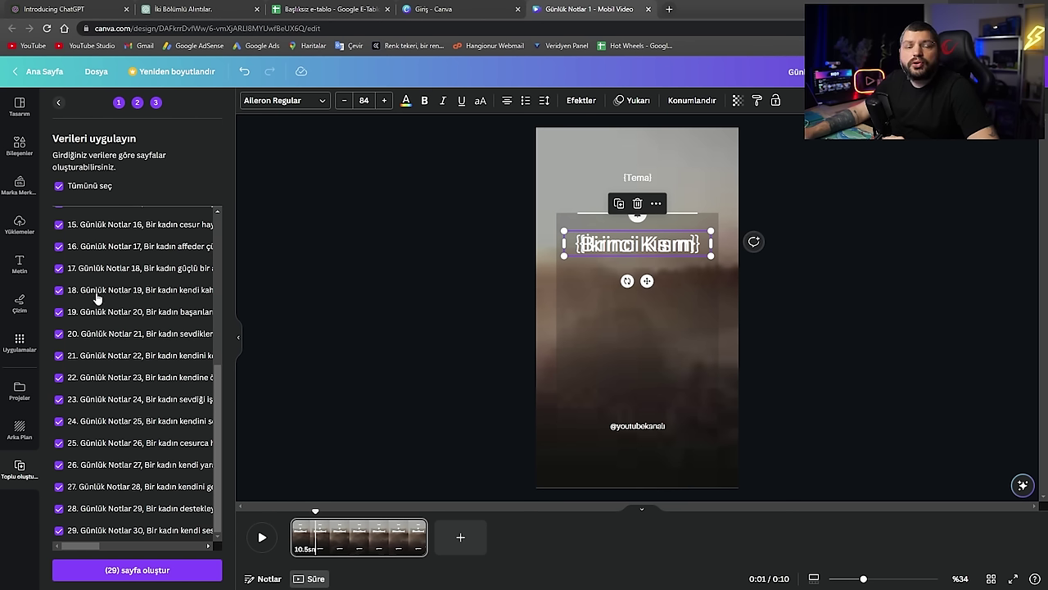
click(136, 573)
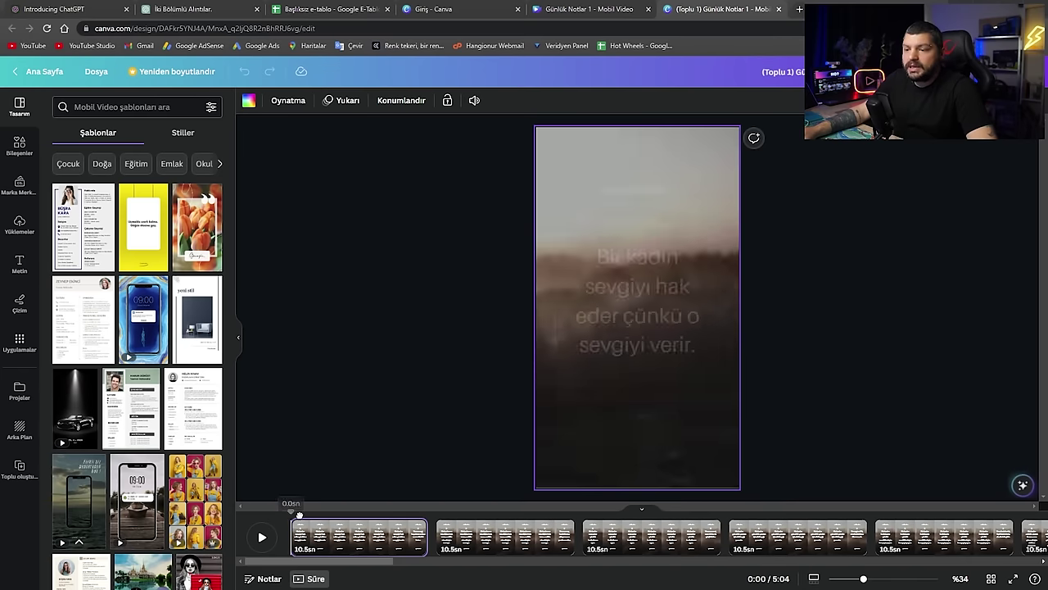
Scrub through the generated pages and play part of the Günlük Notlar 7 page to check its quotes
drag(299, 513, 870, 505)
key(space)
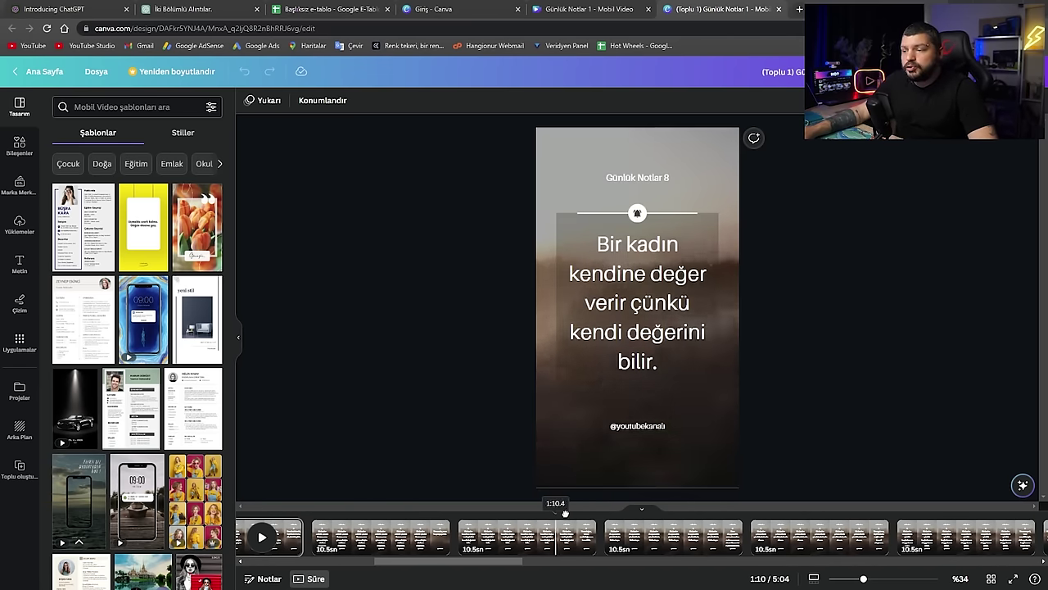
click(421, 516)
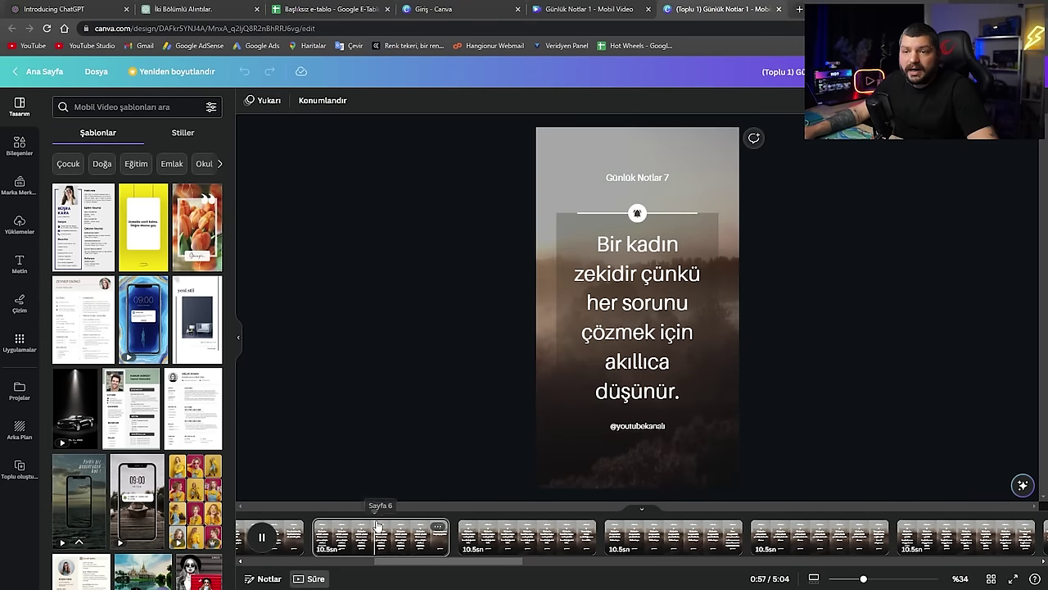
Find the Doğa videos among the elements and add the 10-second turquoise beach clip to the Günlük Notlar 7 page
click(14, 148)
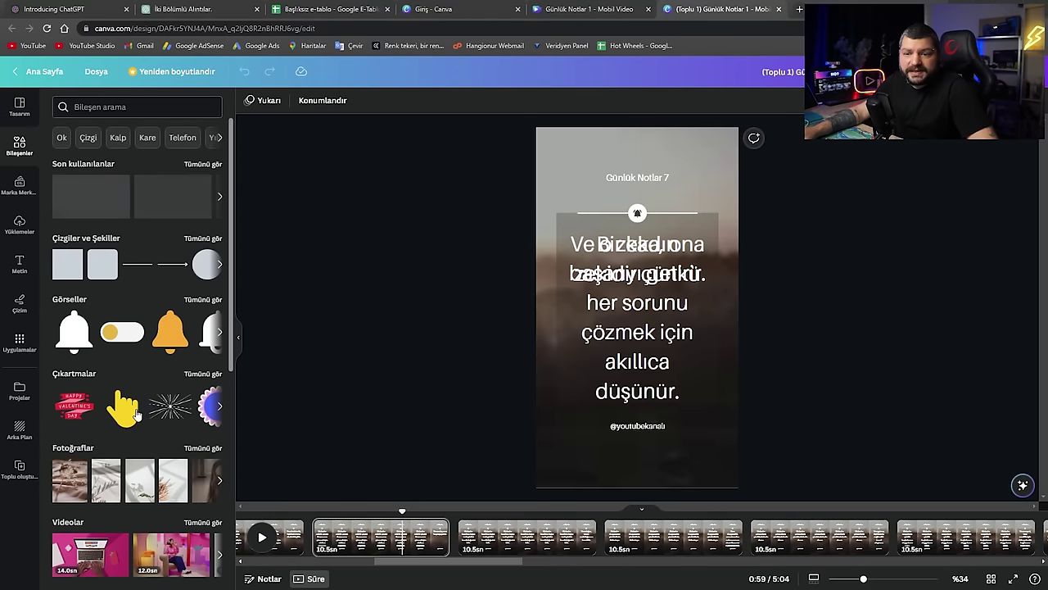
scroll(196, 434, down, 2)
click(203, 413)
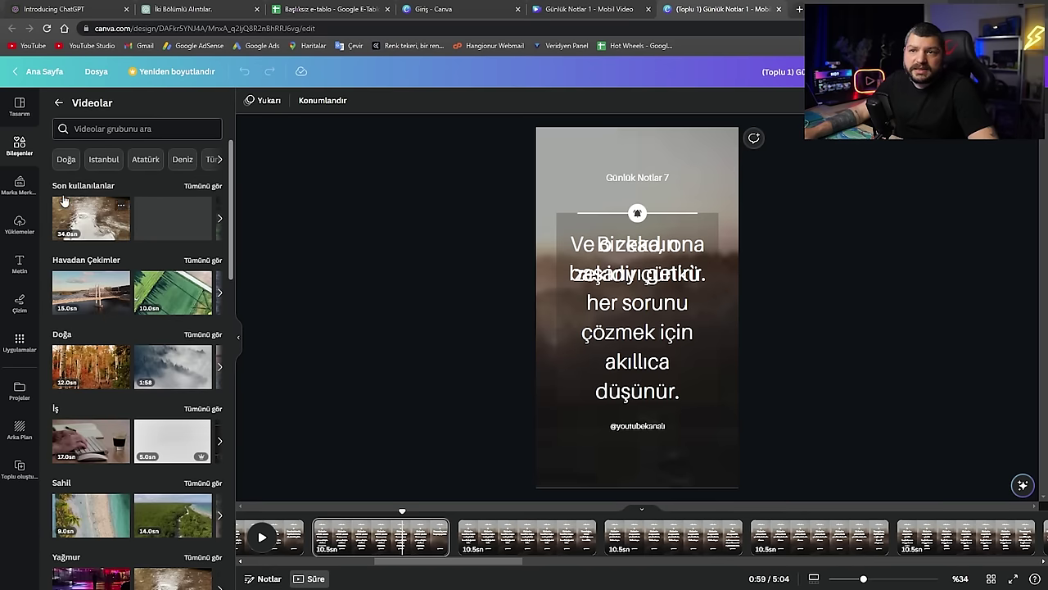
click(72, 161)
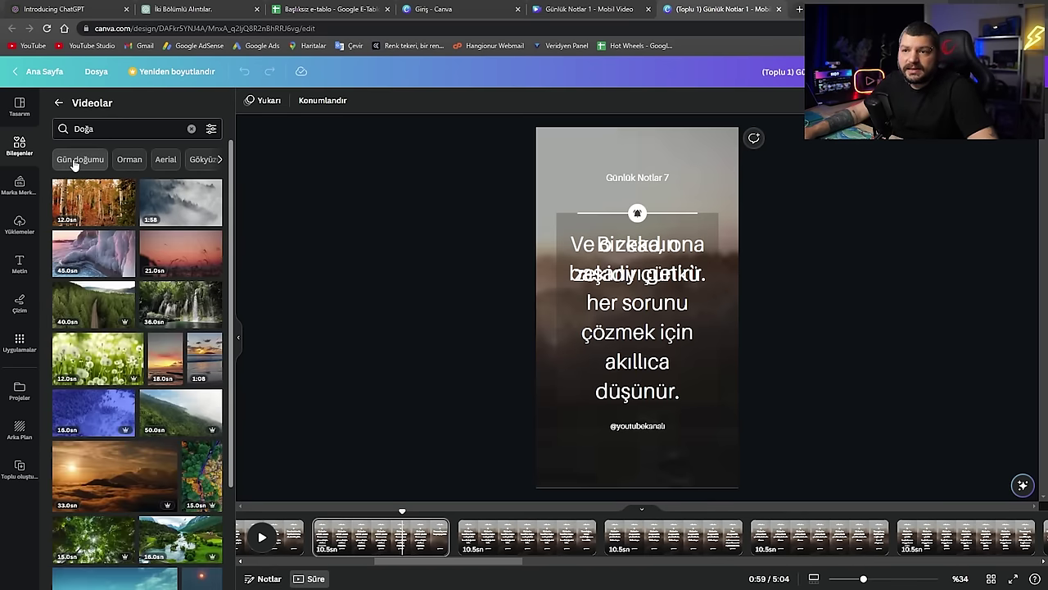
scroll(135, 347, down, 3)
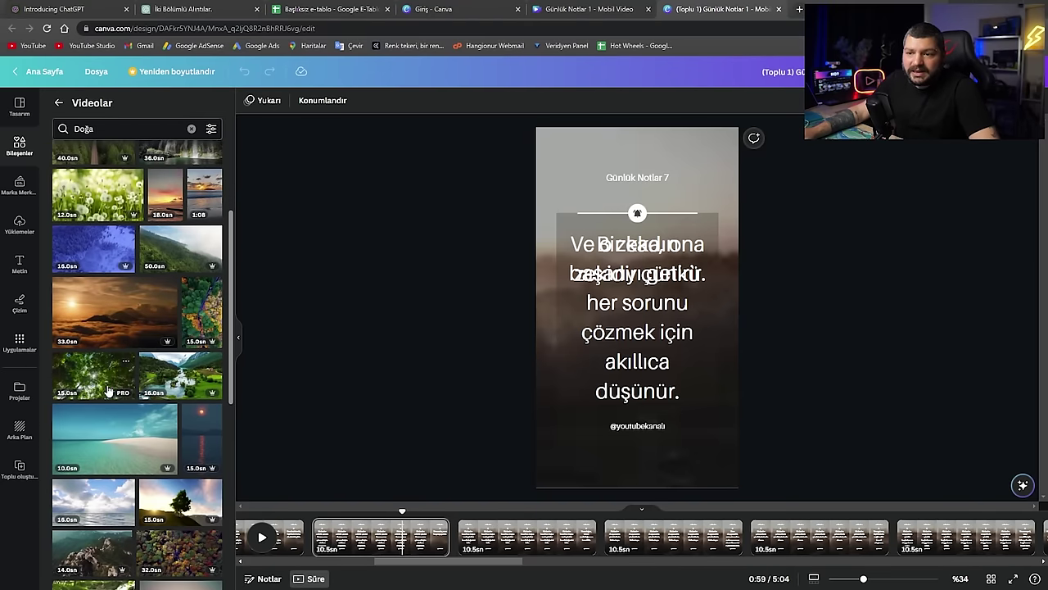
click(138, 451)
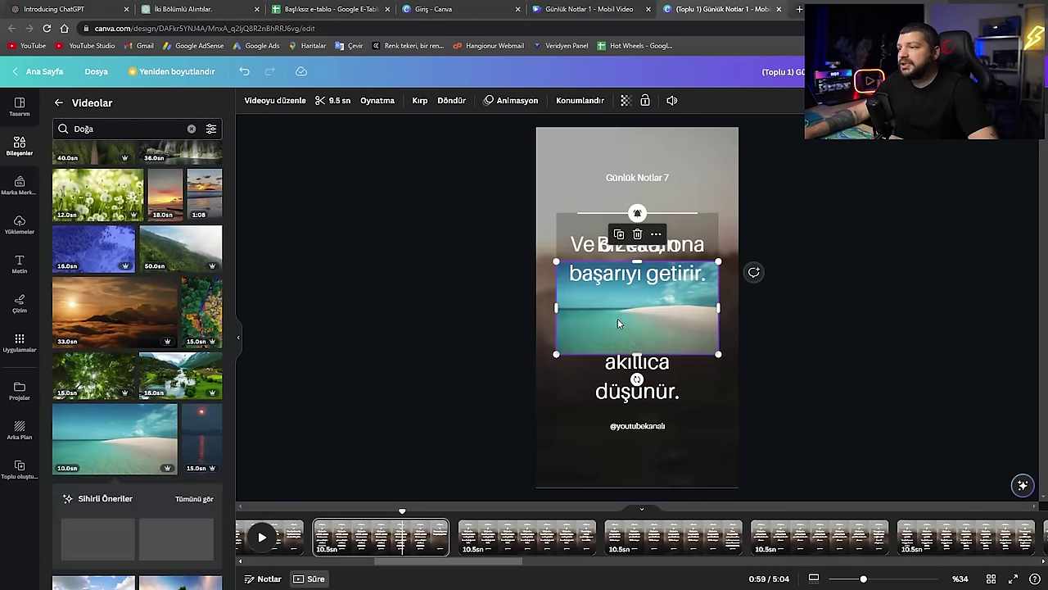
Move the turquoise beach clip lower on the Günlük Notlar 7 page and set it as the page's background
right_click(690, 316)
click(692, 312)
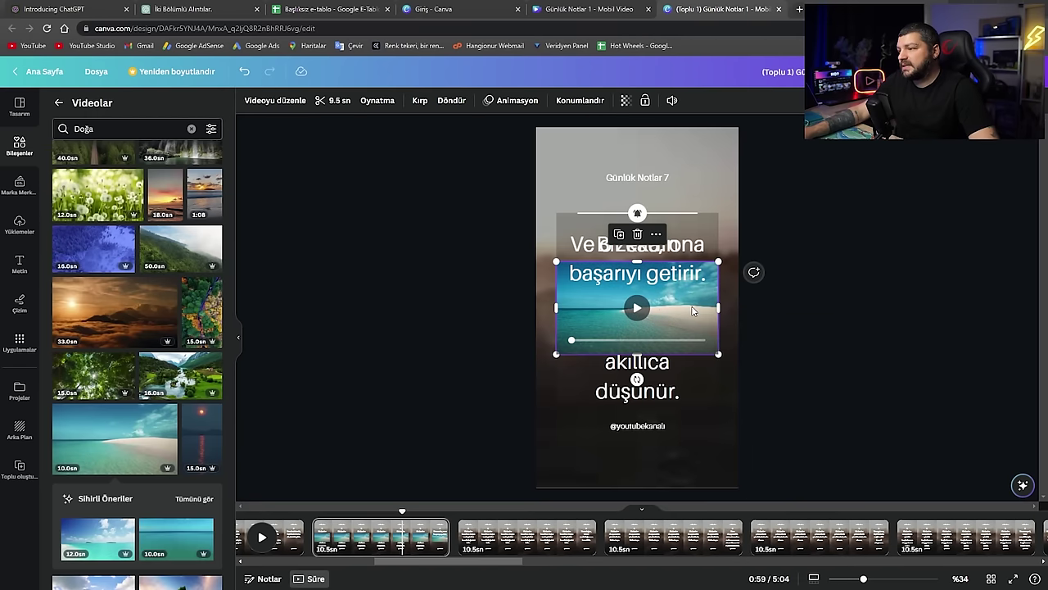
drag(700, 317, 702, 446)
right_click(702, 446)
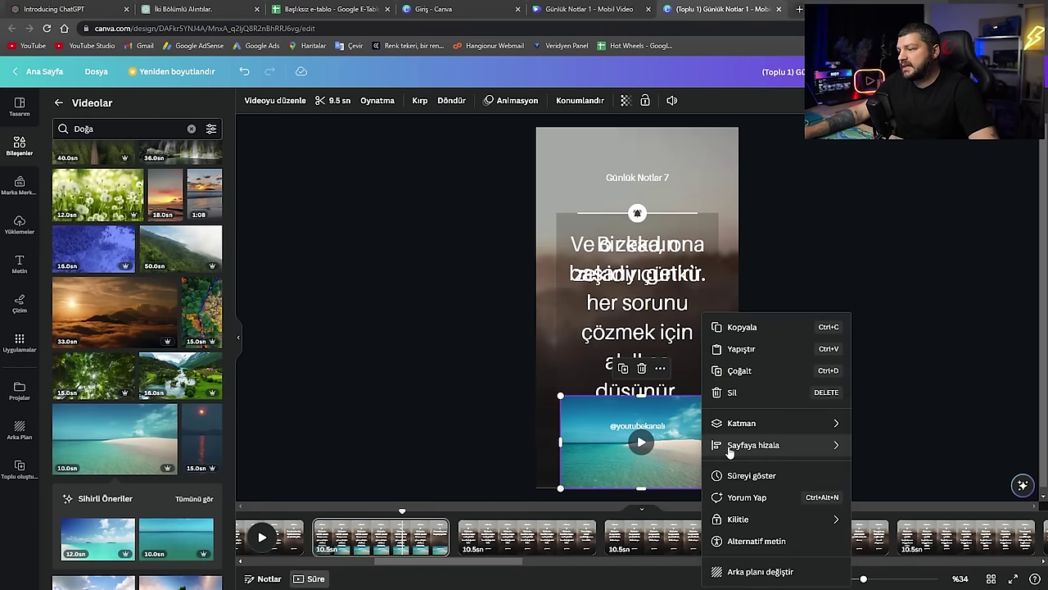
mouse_move(731, 453)
click(760, 571)
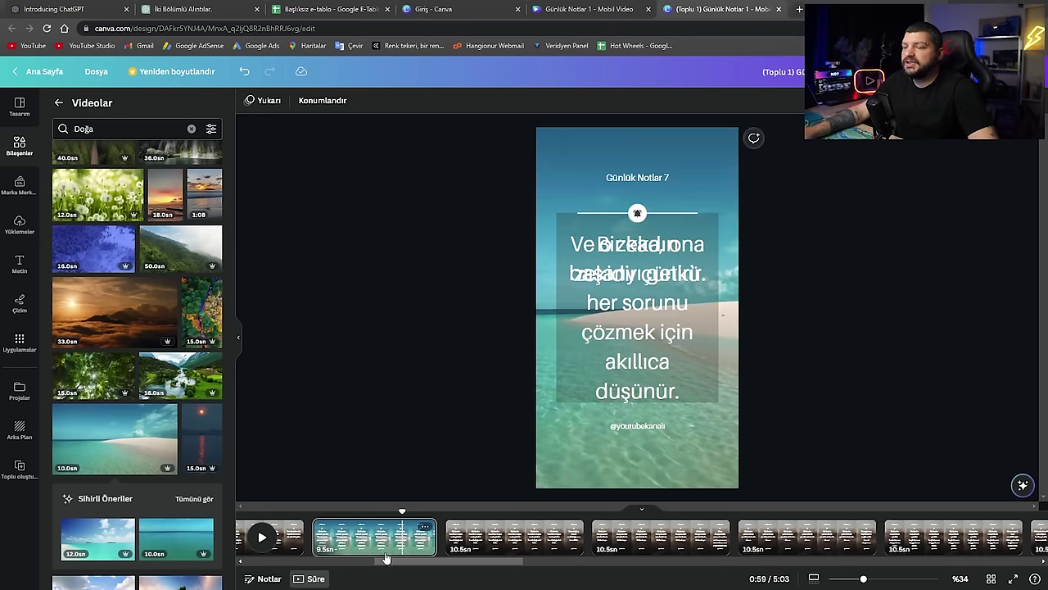
Undo the beach clip changes on the Günlük Notlar 7 page and move the playhead back to the Günlük Notlar 6 page
scroll(386, 556, up, 3)
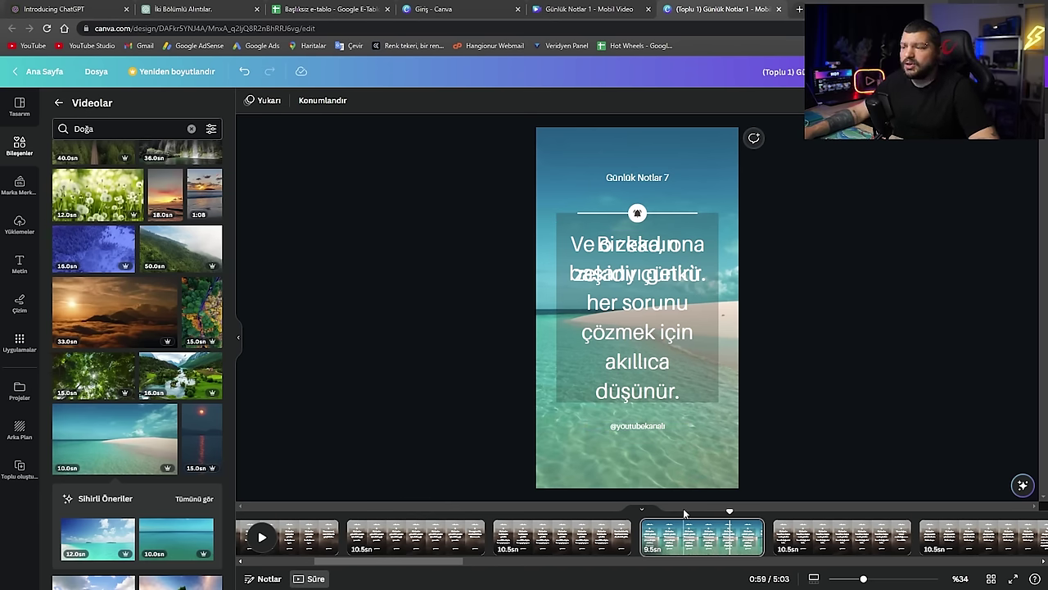
key(ctrl+z)
key(ctrl+z)
key(ctrl+z)
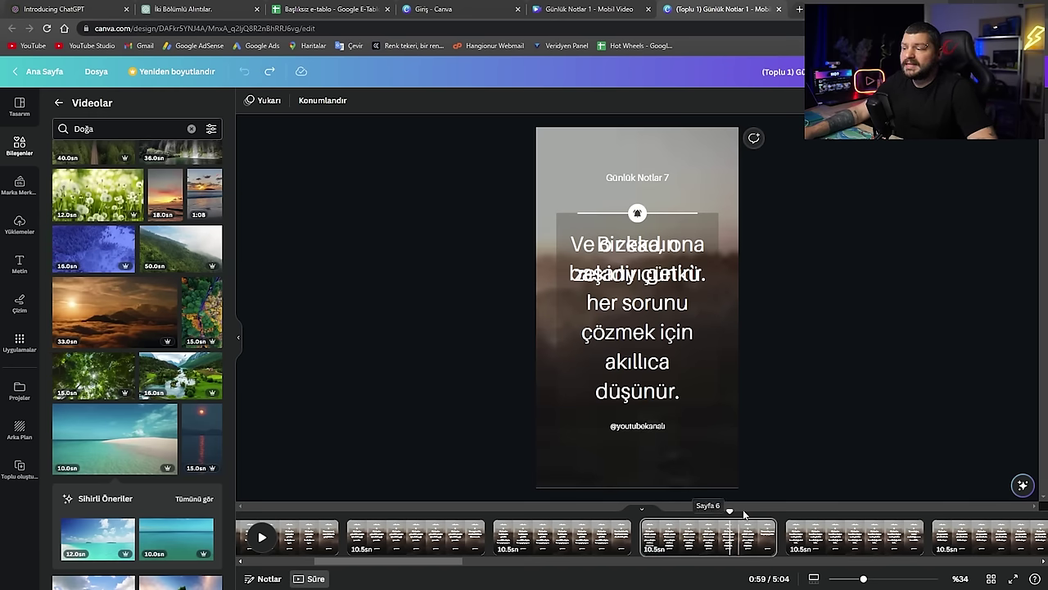
drag(730, 511, 596, 511)
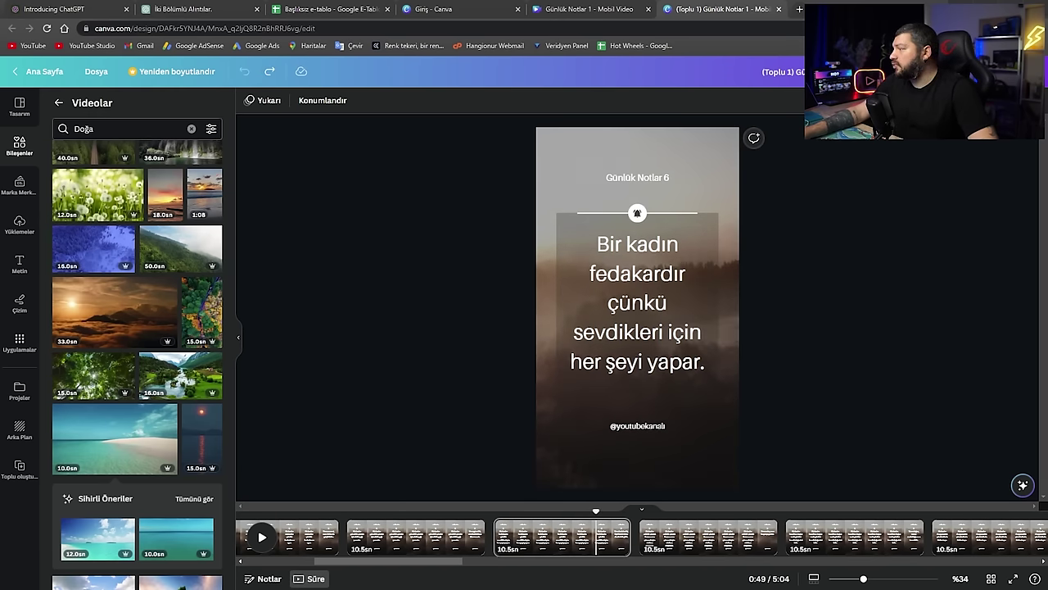
Download all 29 pages of the design as MP4 video at 1080p (HD) quality
drag(868, 11, 518, 46)
click(651, 112)
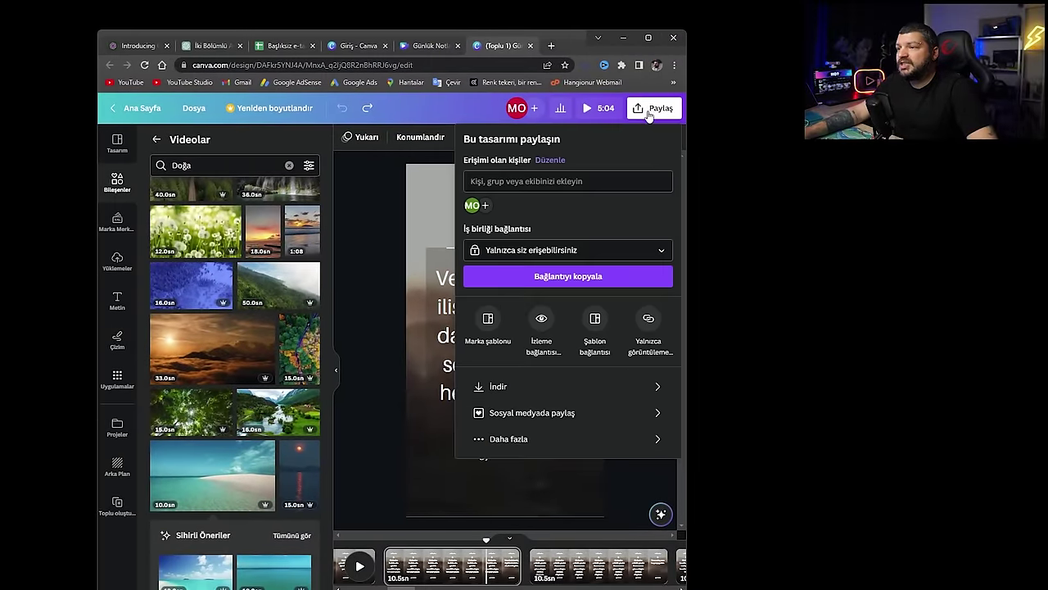
click(511, 386)
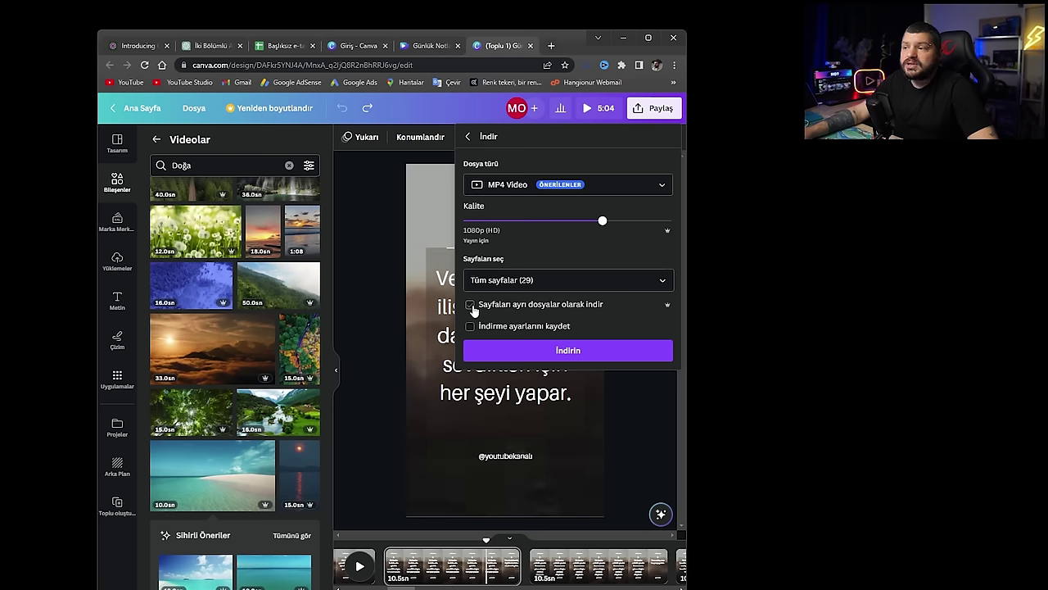
click(583, 358)
click(646, 38)
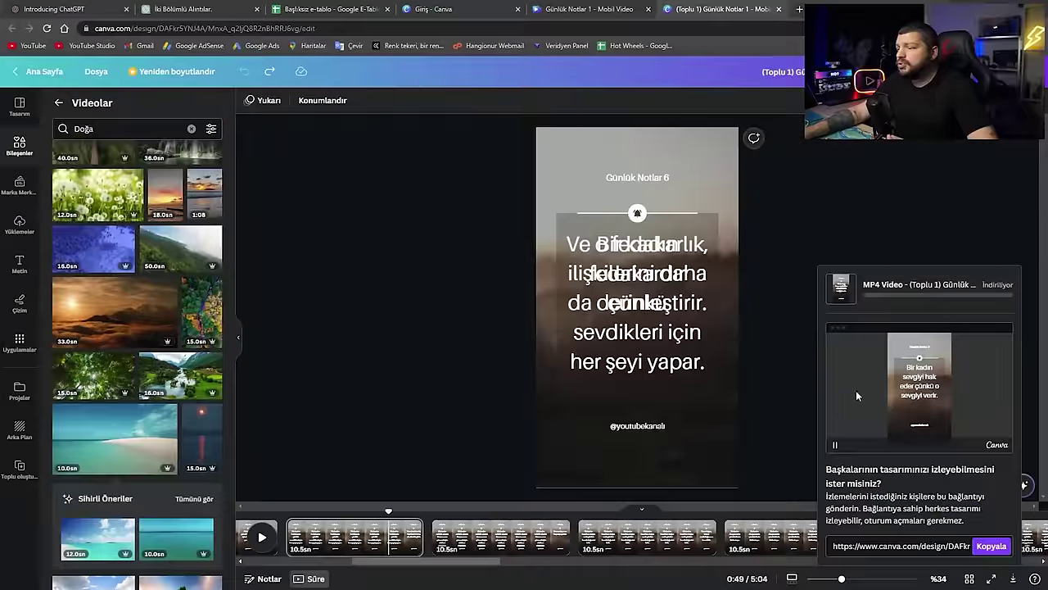